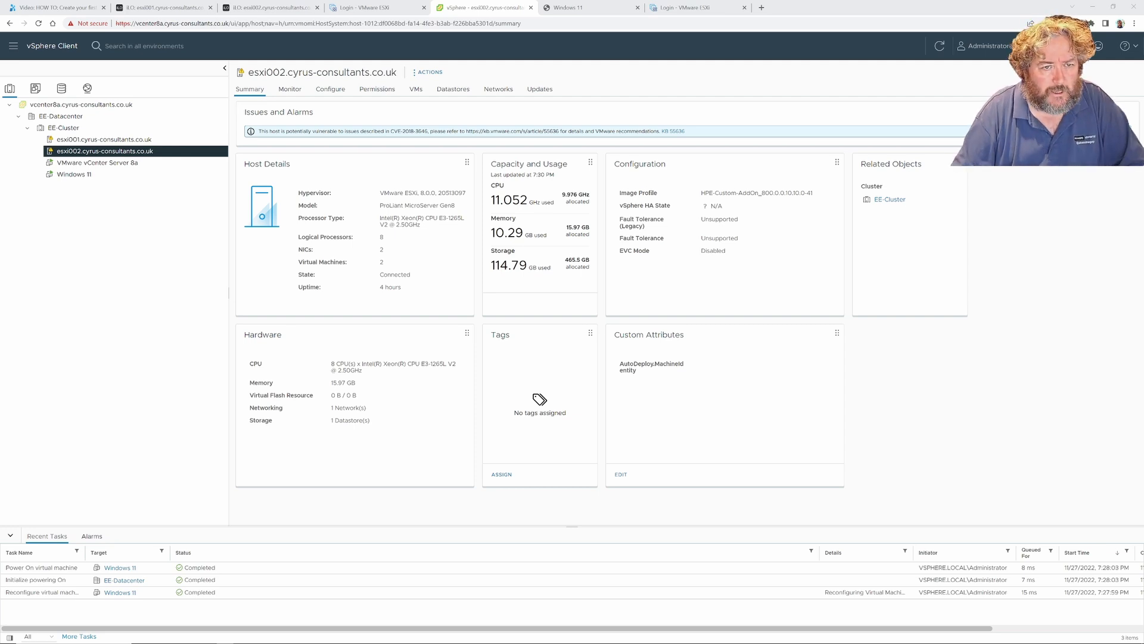
Switch to the Windows 11 virtual machine's web console and display its Start menu.
left_click(98, 179)
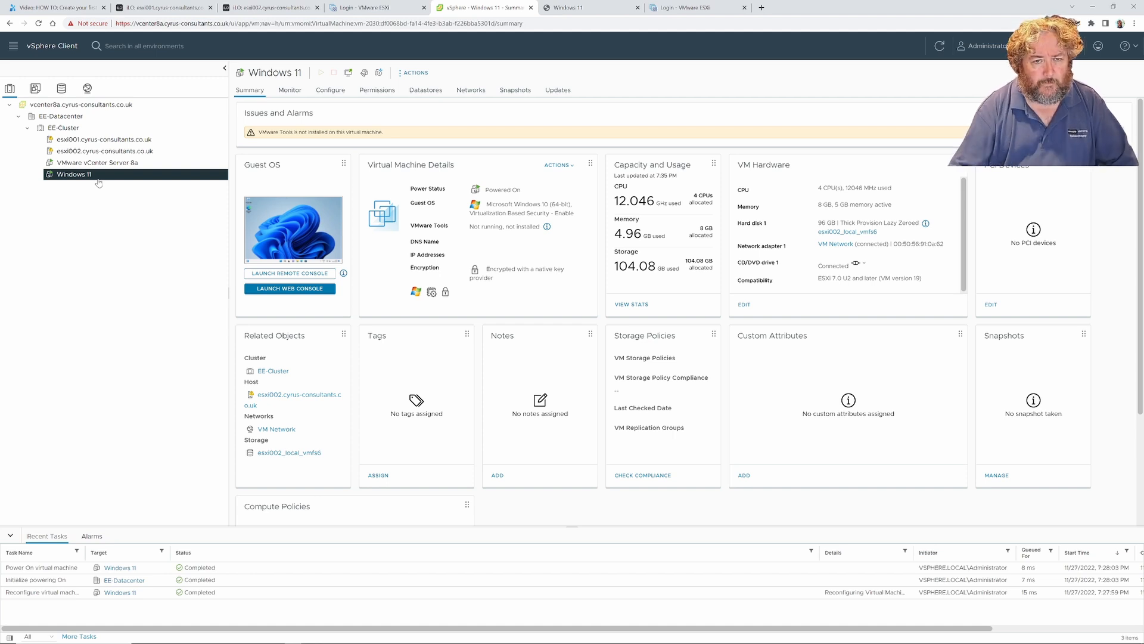
left_click(607, 7)
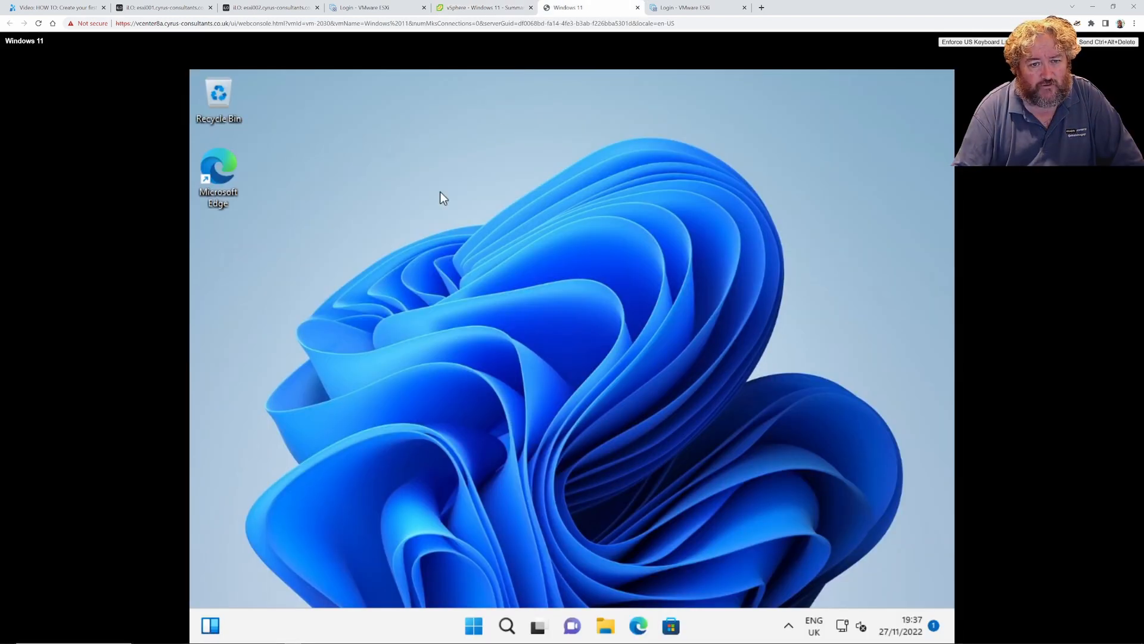
left_click(475, 627)
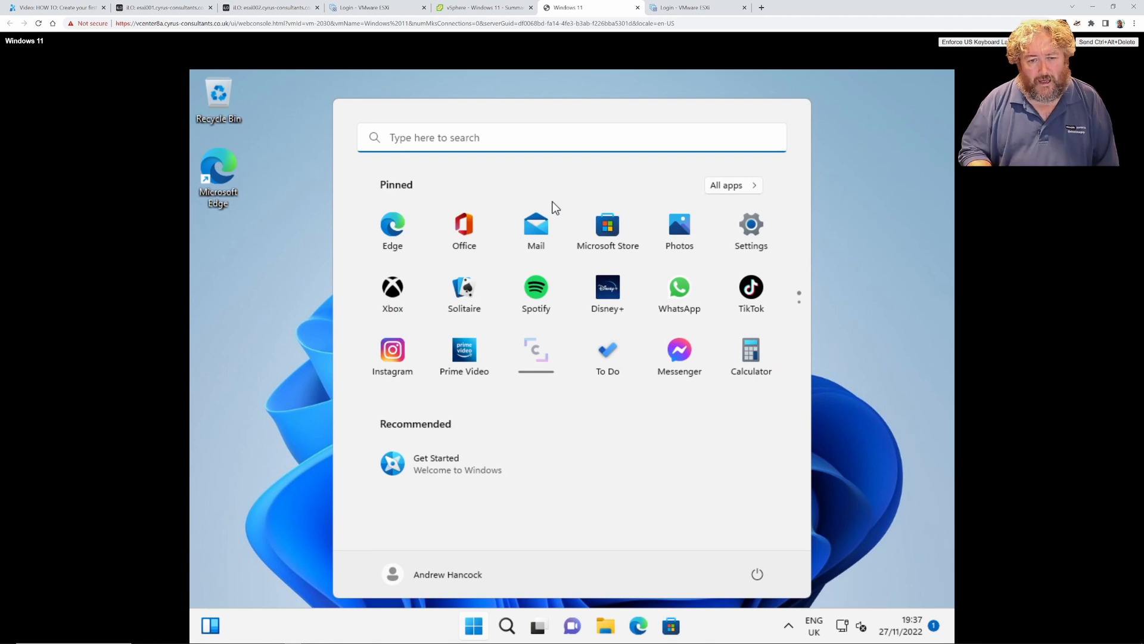
Review the Windows 11 virtual machine's performance overview charts in vSphere, and return to its summary.
left_click(482, 7)
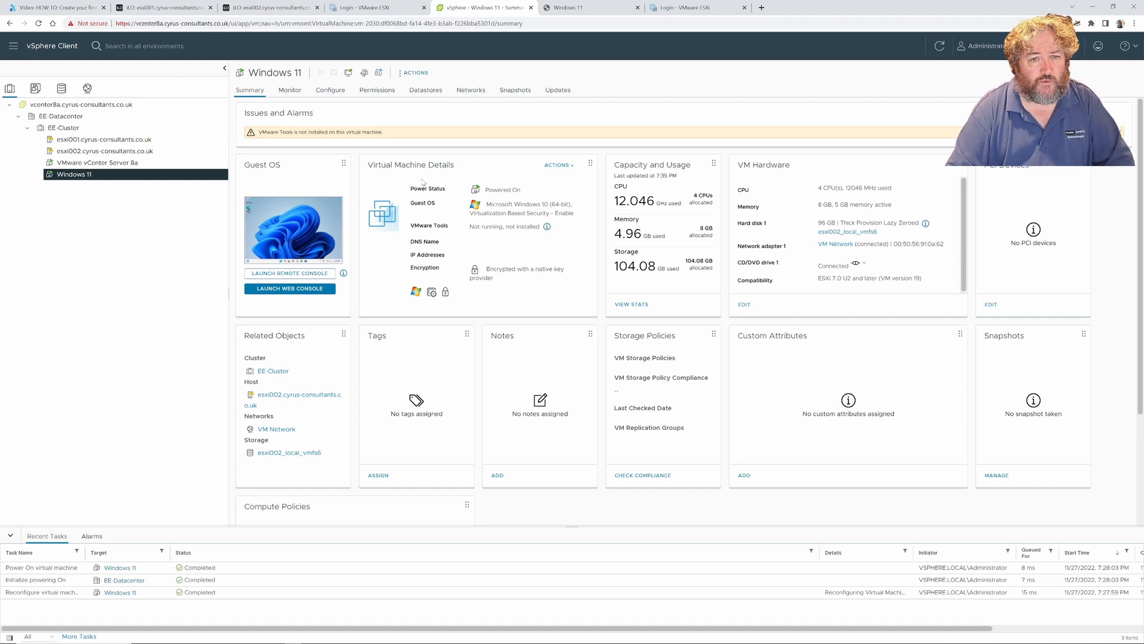
left_click(290, 94)
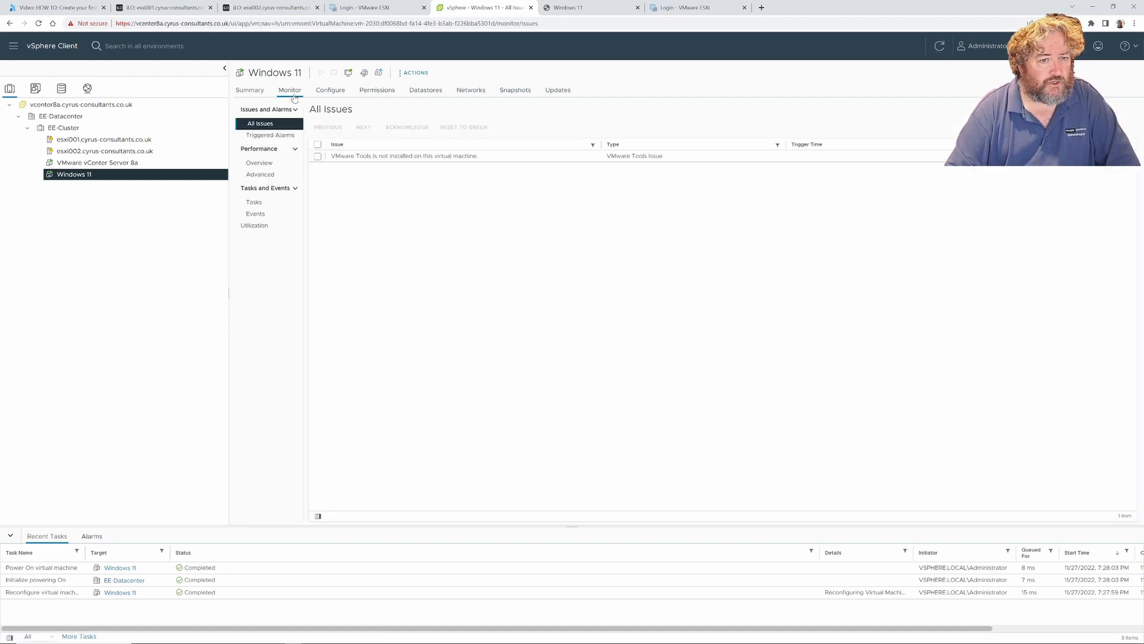
left_click(261, 162)
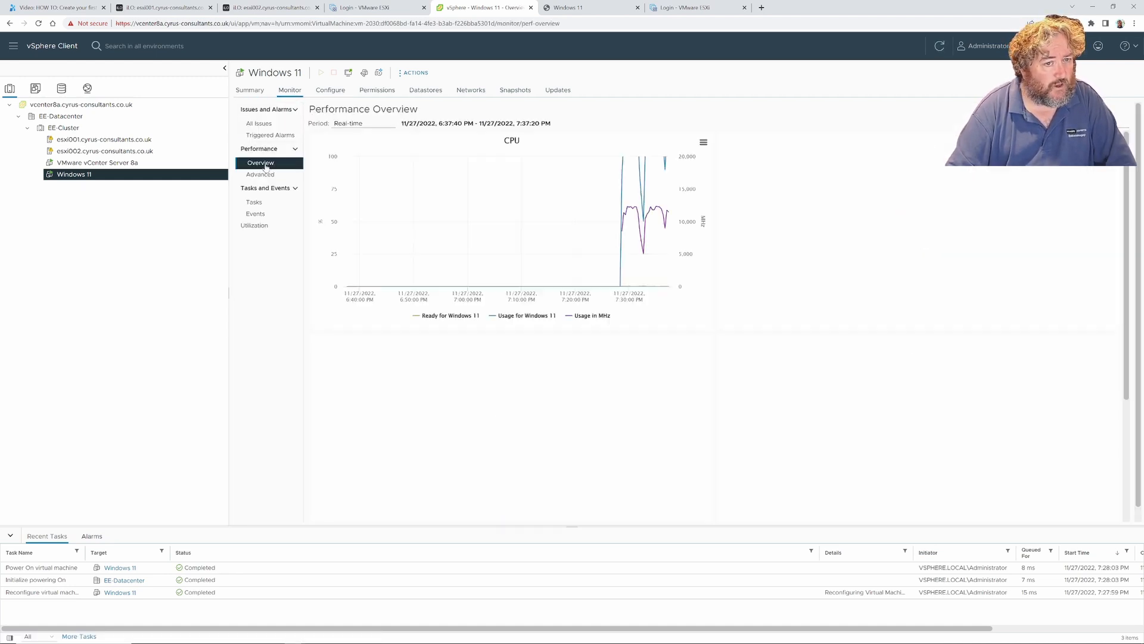
mouse_move(665, 194)
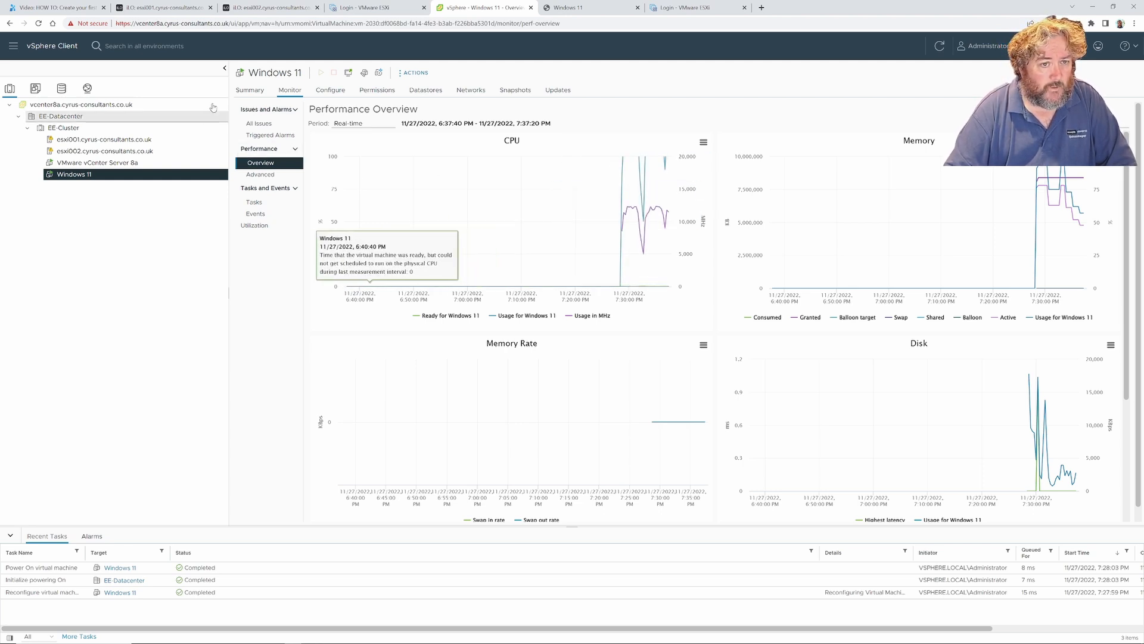
left_click(246, 97)
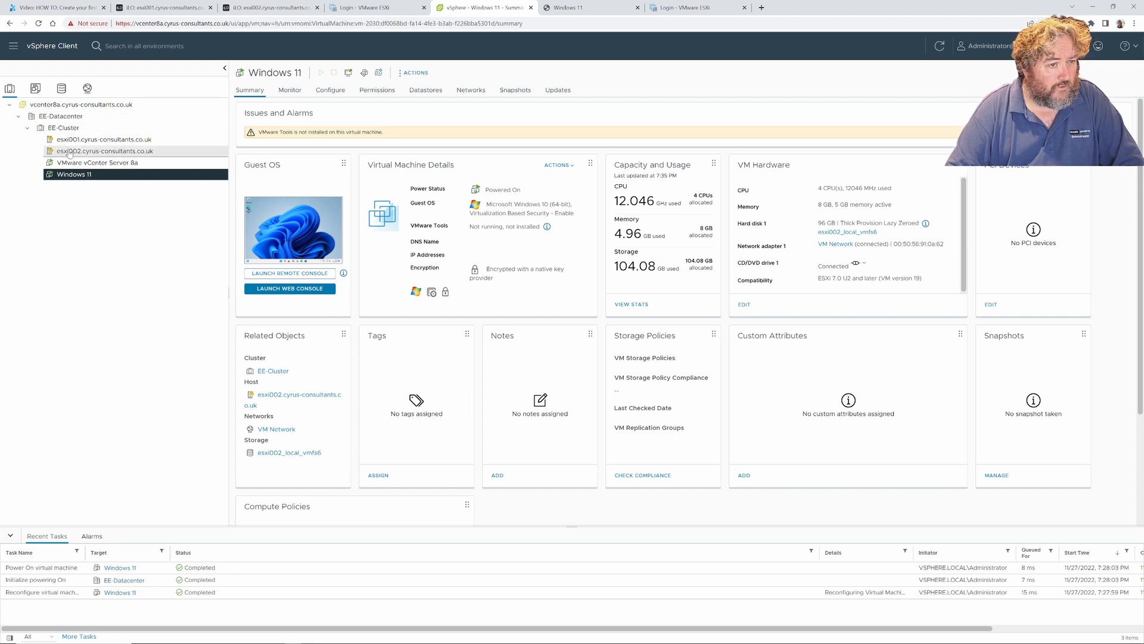
Start creating a new virtual machine on host esxi002.cyrus-consultants.co.uk, named Windows Server 2022 and located in EE-Datacenter.
right_click(69, 154)
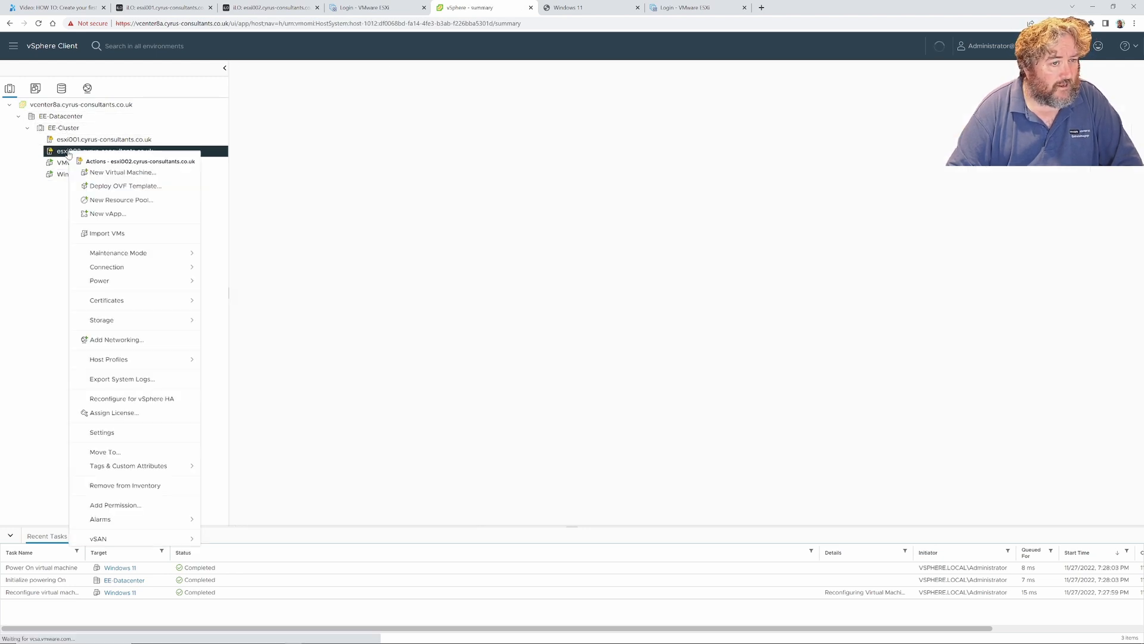
left_click(123, 172)
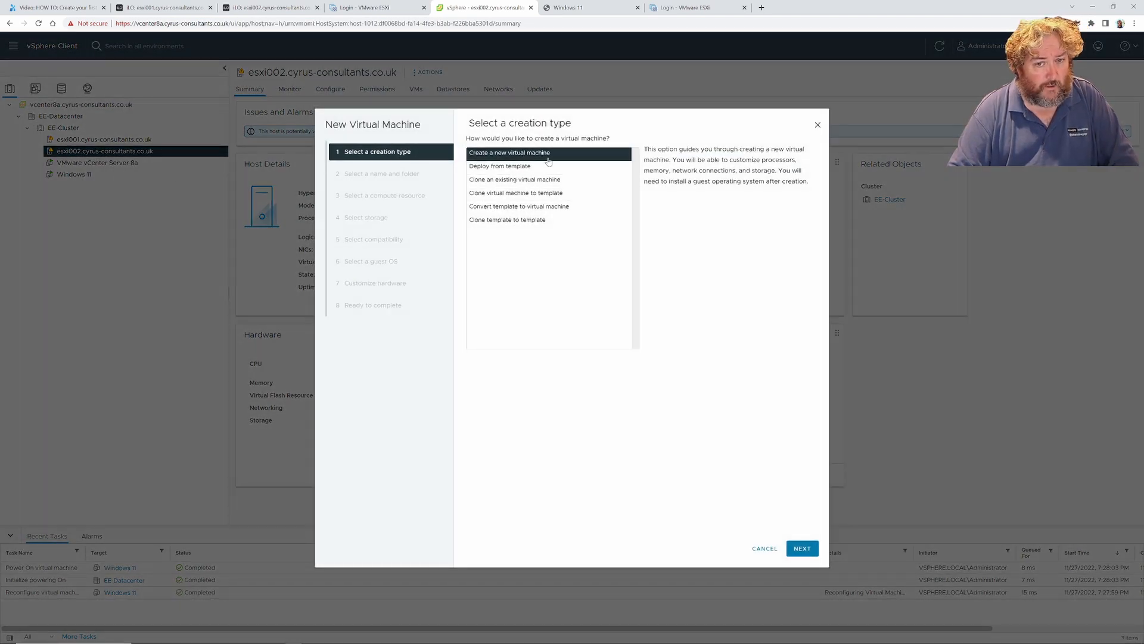
left_click(800, 550)
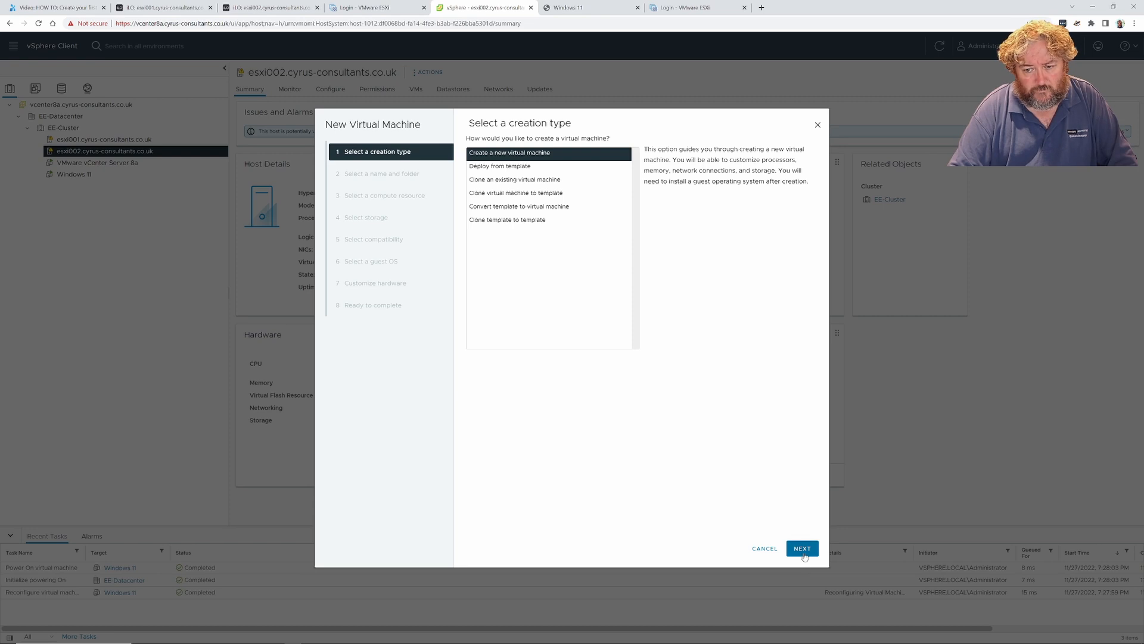
left_click_drag(634, 165, 510, 174)
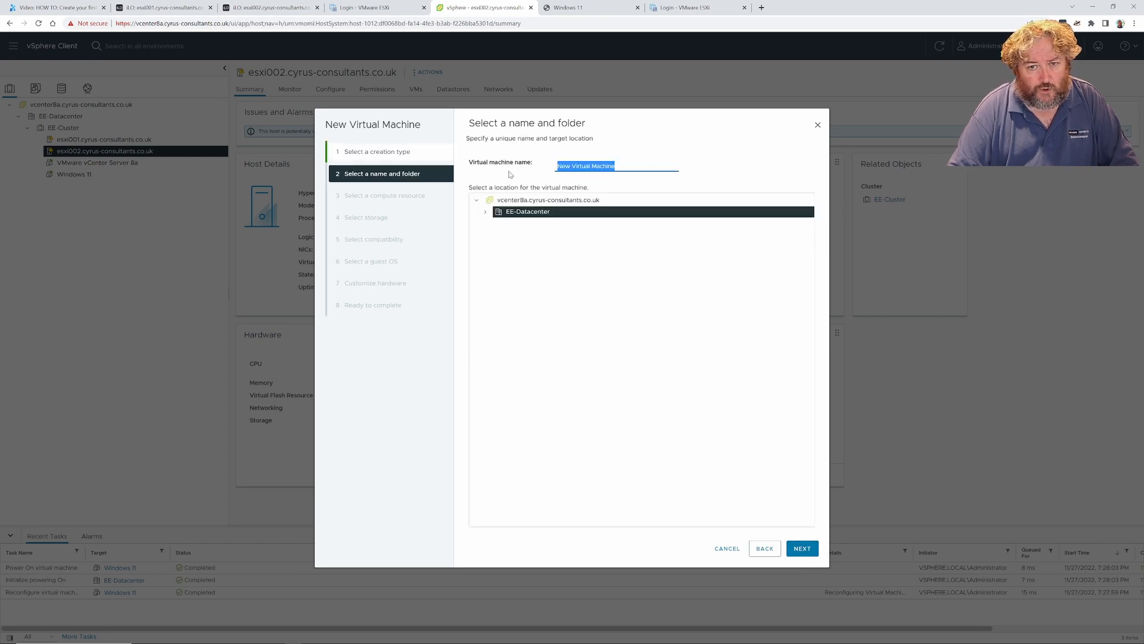
type("Windows ")
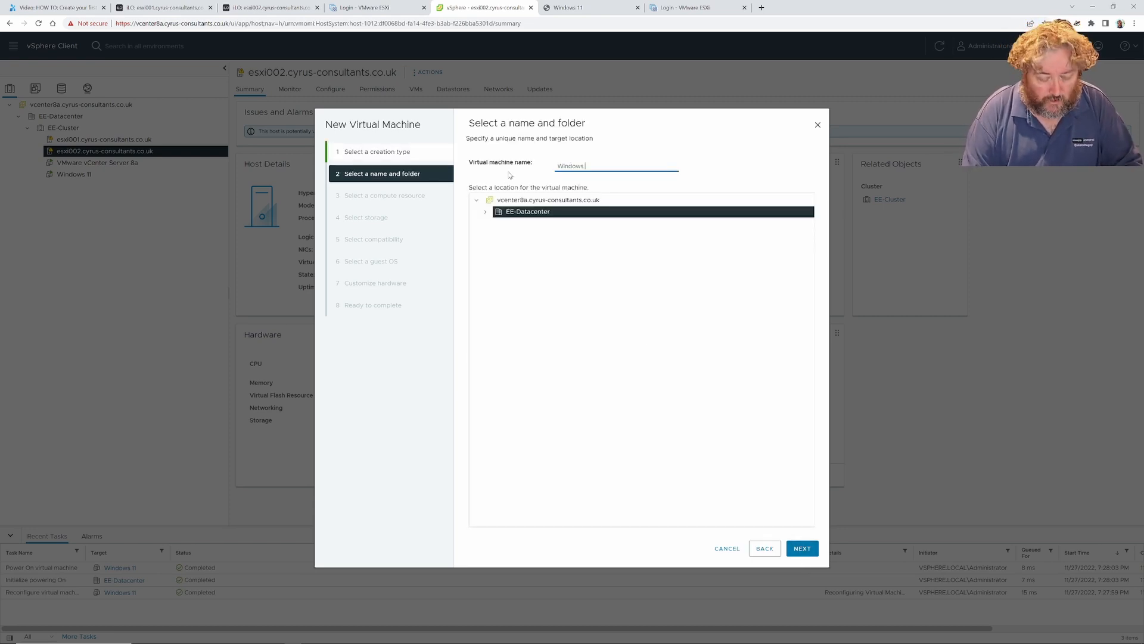
type("Server 2022")
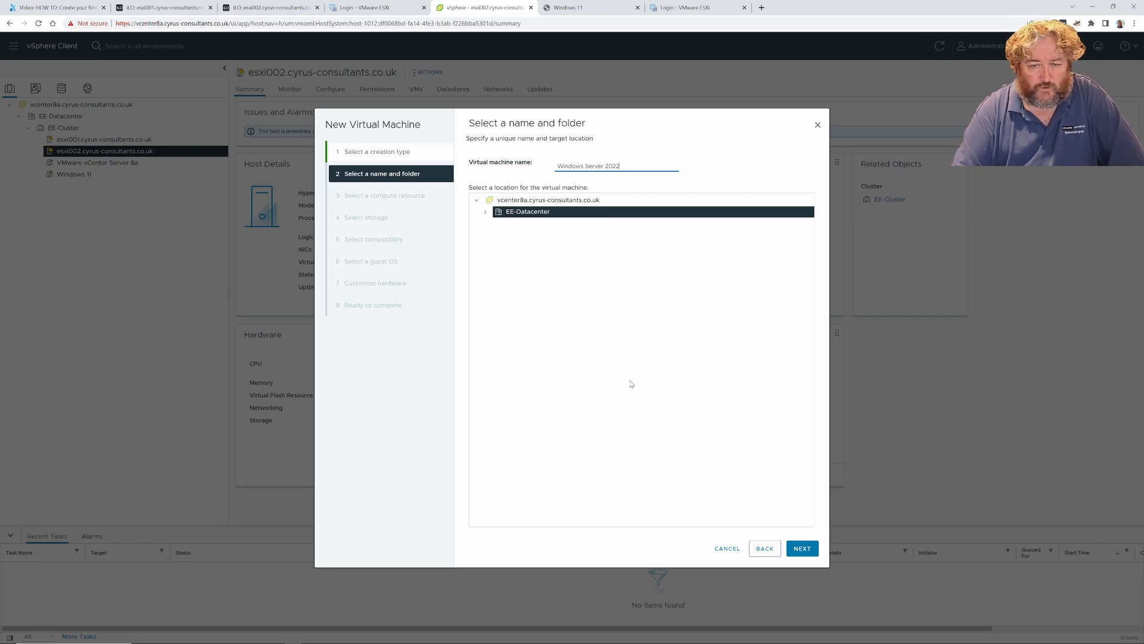
left_click(802, 549)
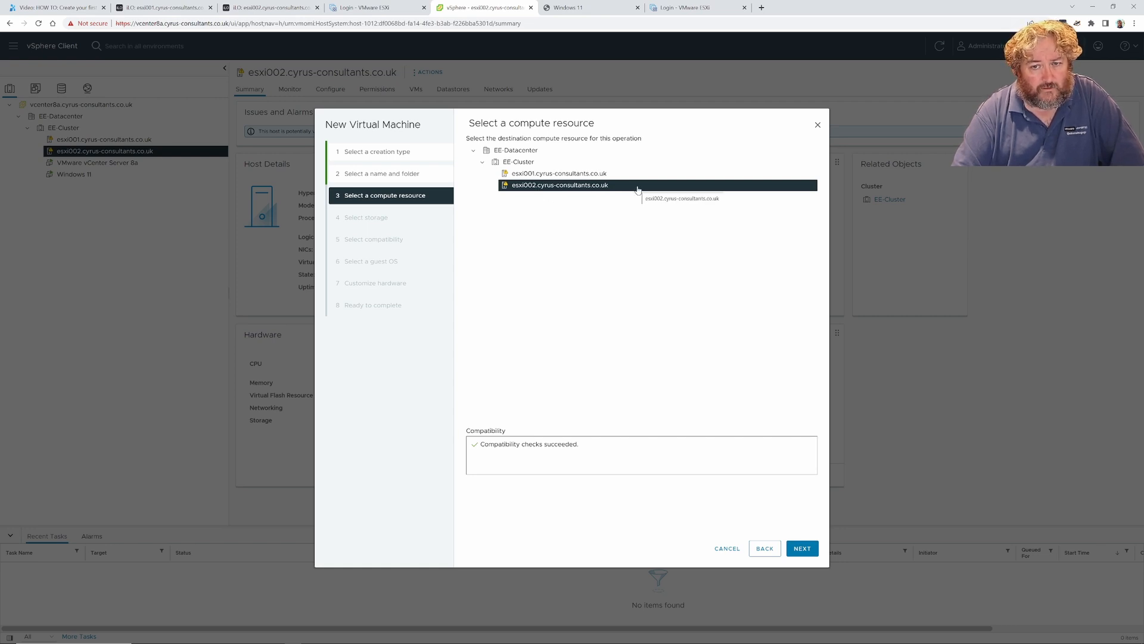
Accept esxi002.cyrus-consultants.co.uk as the compute resource and choose the esxi002_local_vmfs6 datastore for storage.
left_click(802, 548)
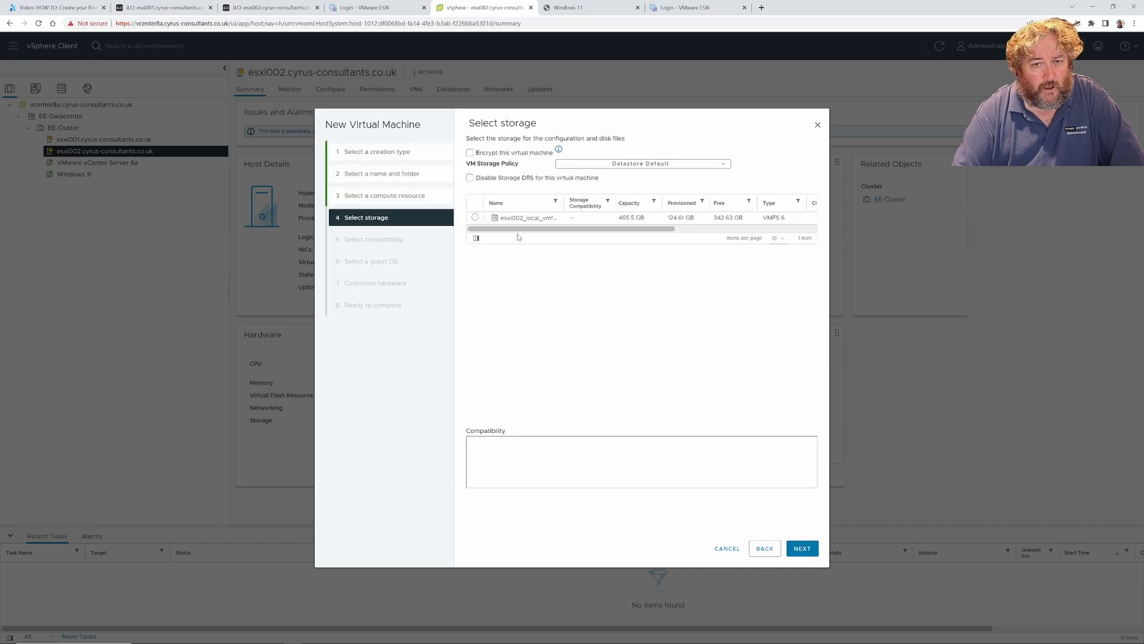
left_click(475, 218)
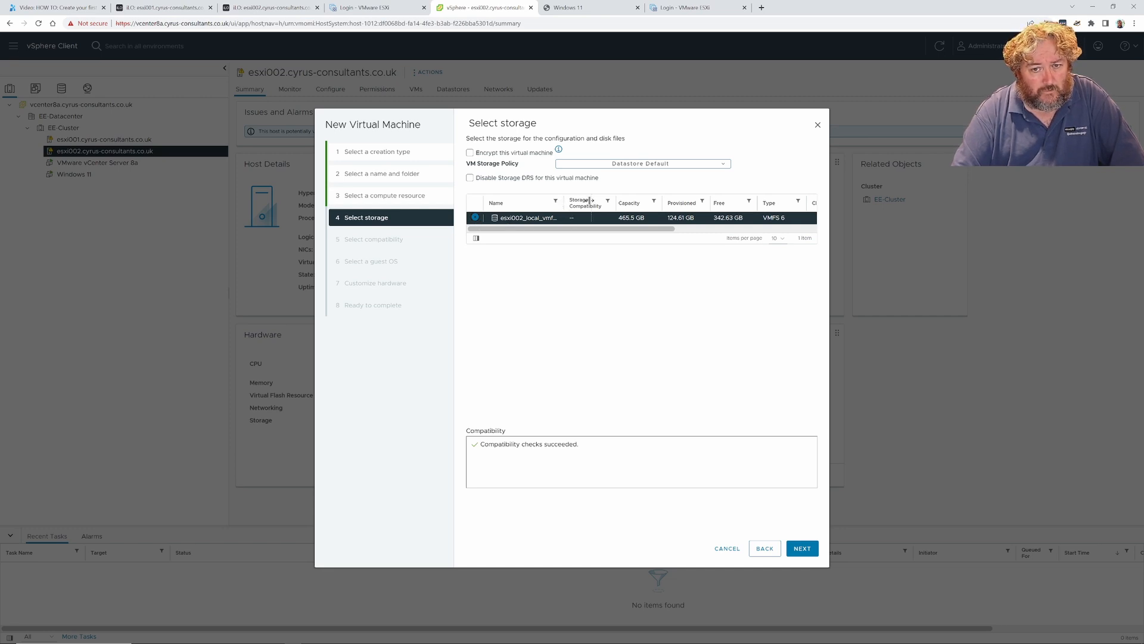
double_click(589, 200)
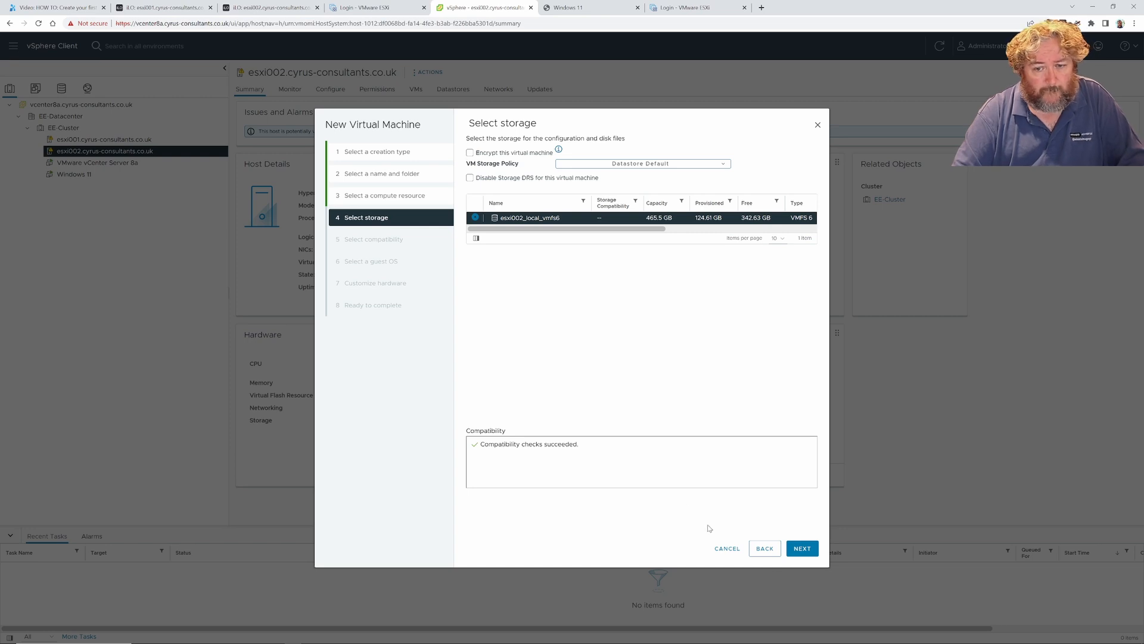
left_click(804, 549)
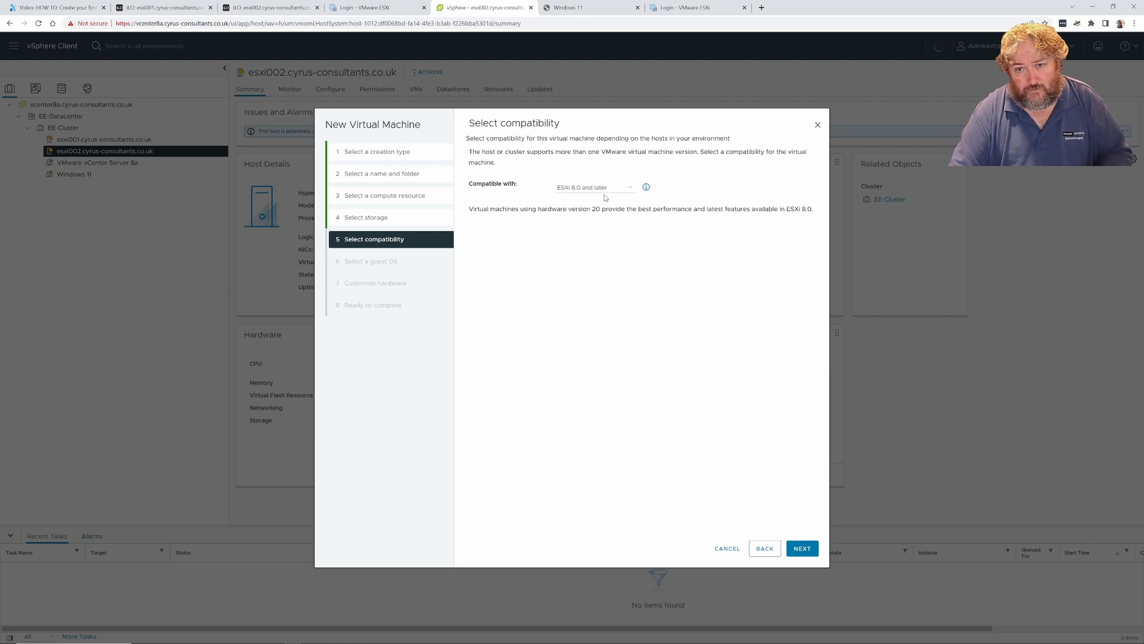
Accept ESXi 8.0 and later compatibility and set the guest OS to Microsoft Windows Server 2022 (64-bit) with Windows Virtualization Based Security enabled.
left_click(803, 548)
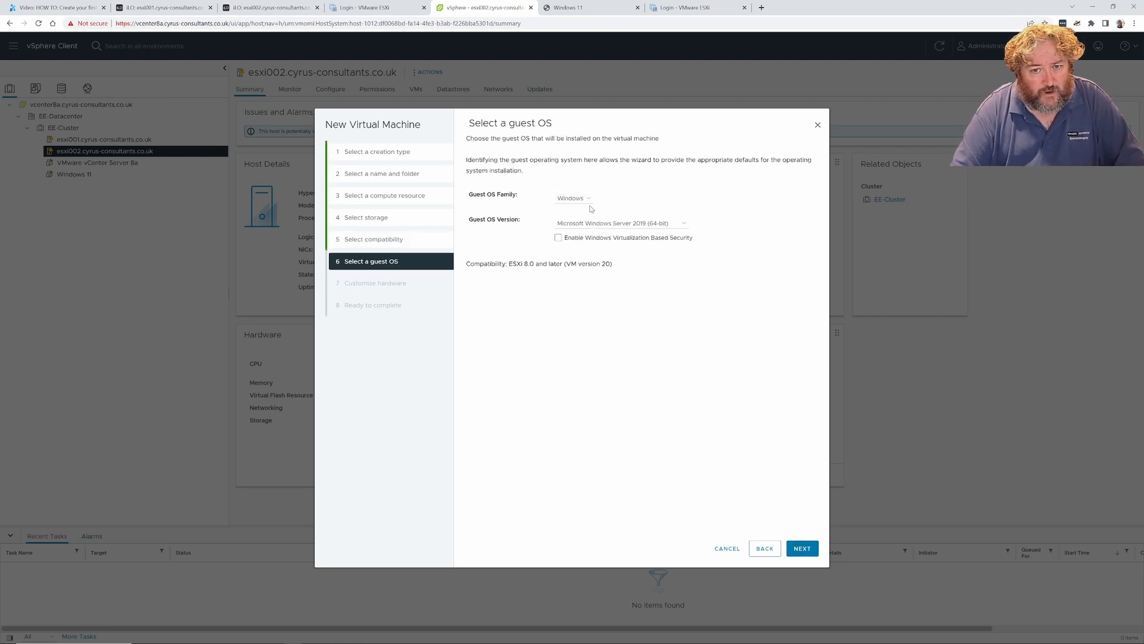
left_click(645, 225)
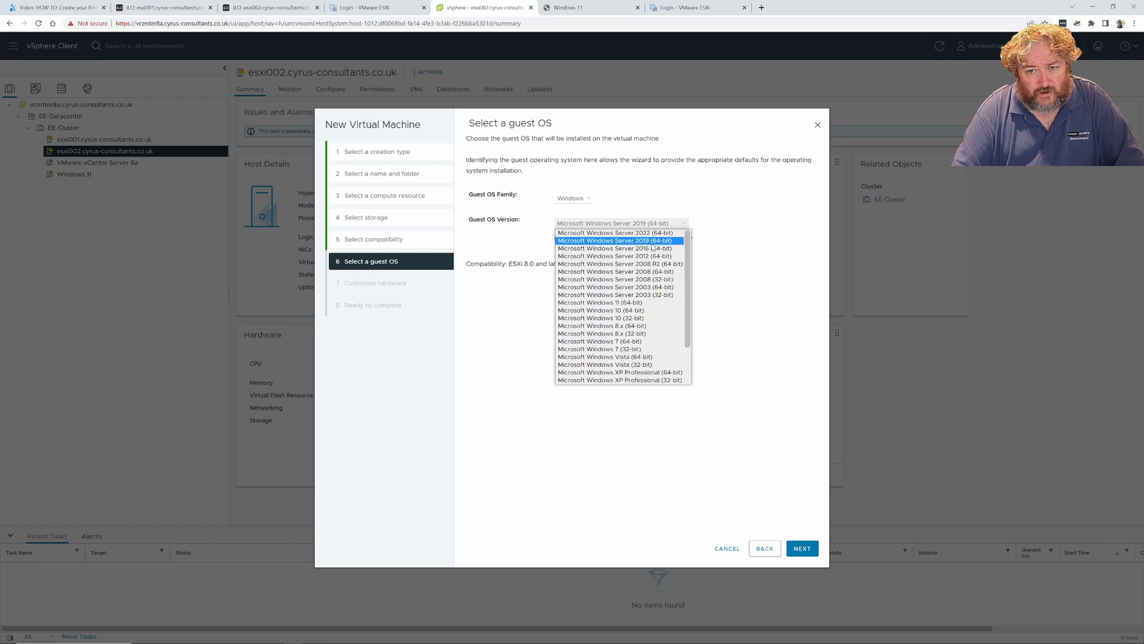
left_click(646, 233)
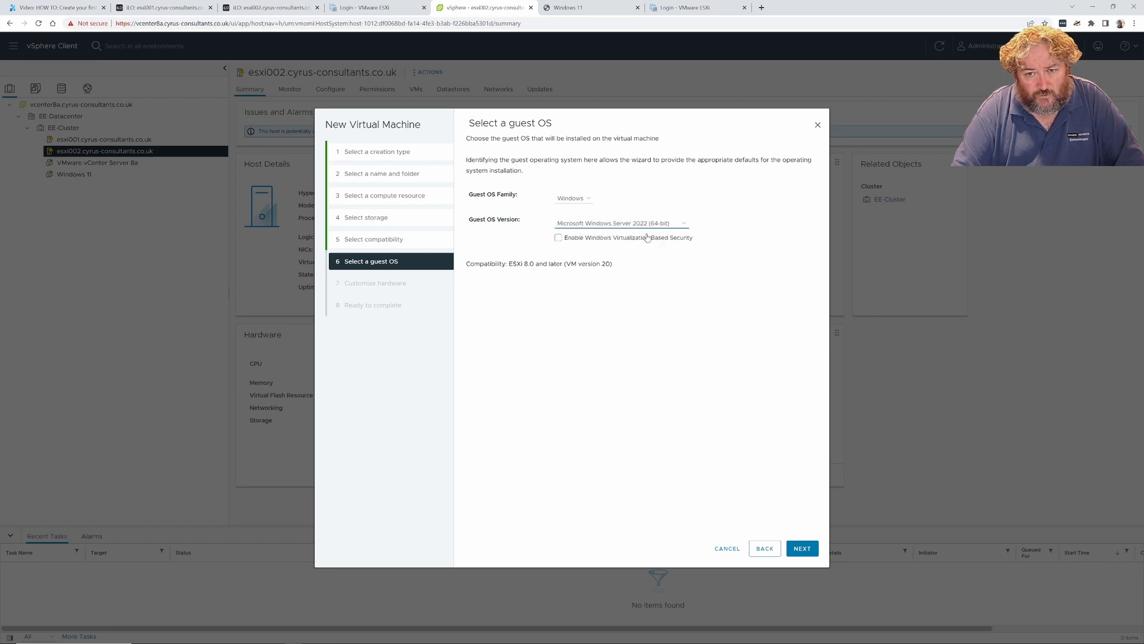
left_click(559, 237)
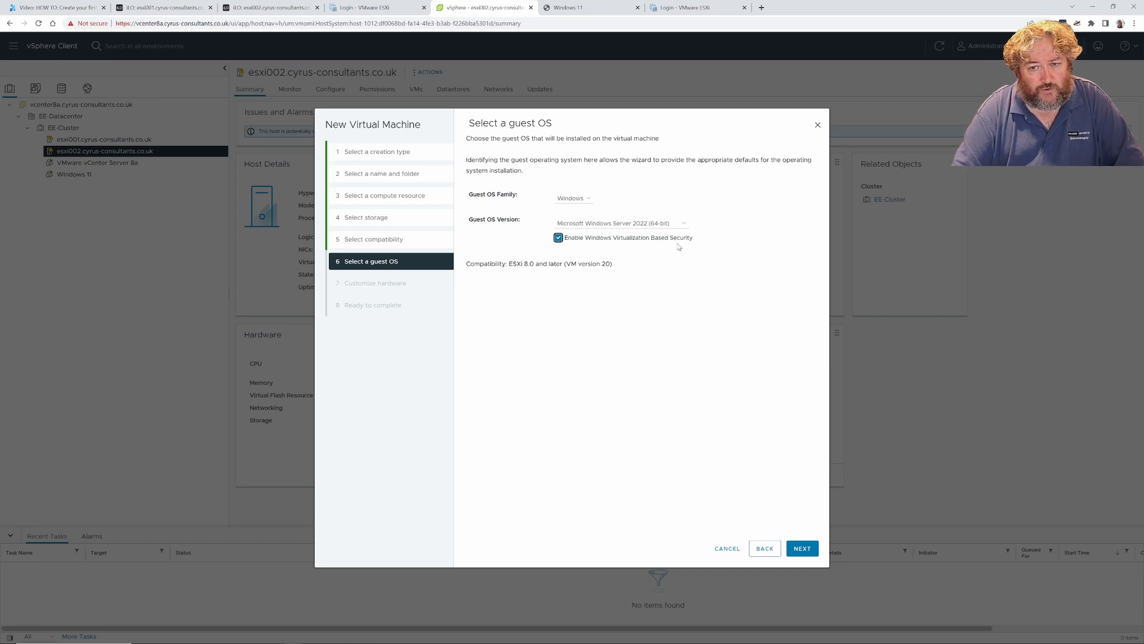
left_click(800, 554)
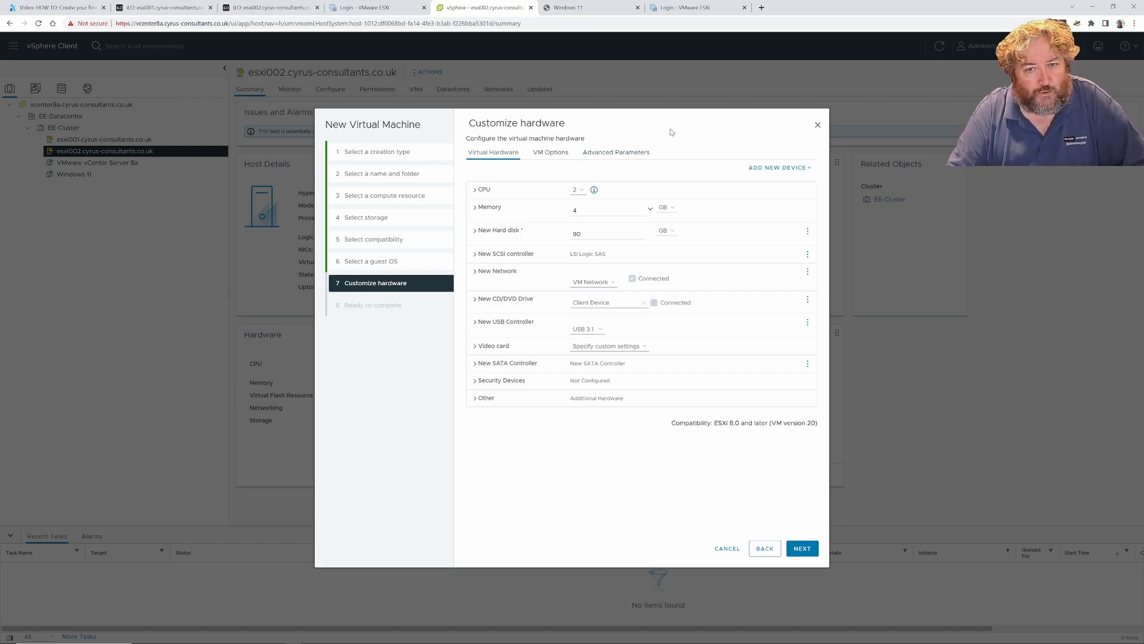
Assign 4 CPUs and 8 GB of memory to the new virtual machine.
left_click(583, 191)
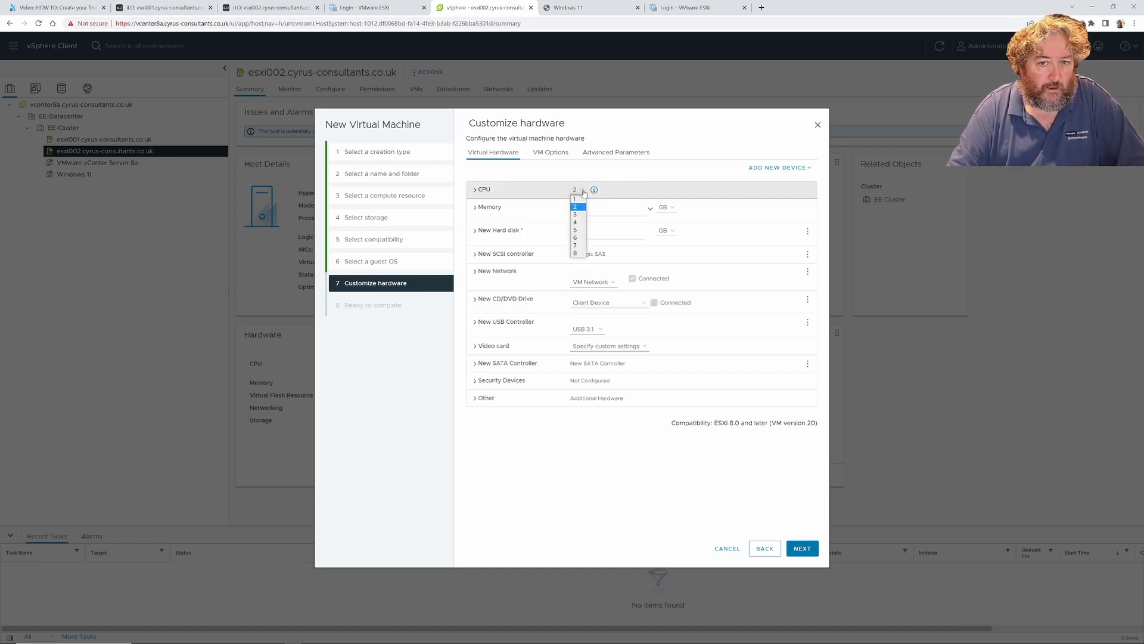
left_click(582, 225)
left_click_drag(595, 210, 575, 216)
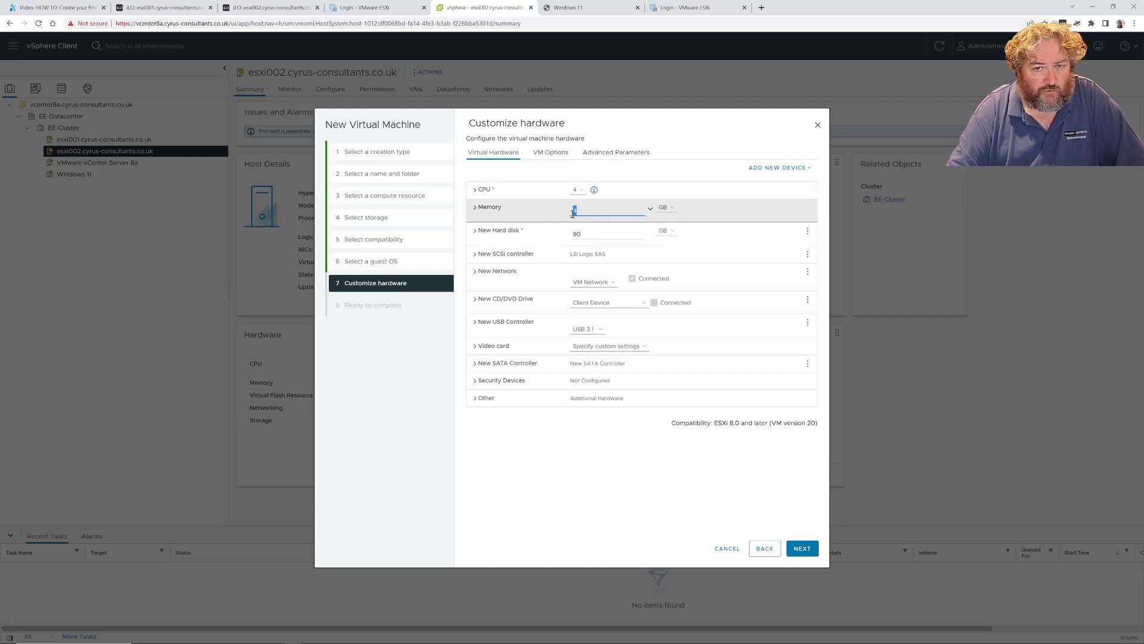
type("8")
Set the new hard disk's size to 120 GB.
left_click(594, 238)
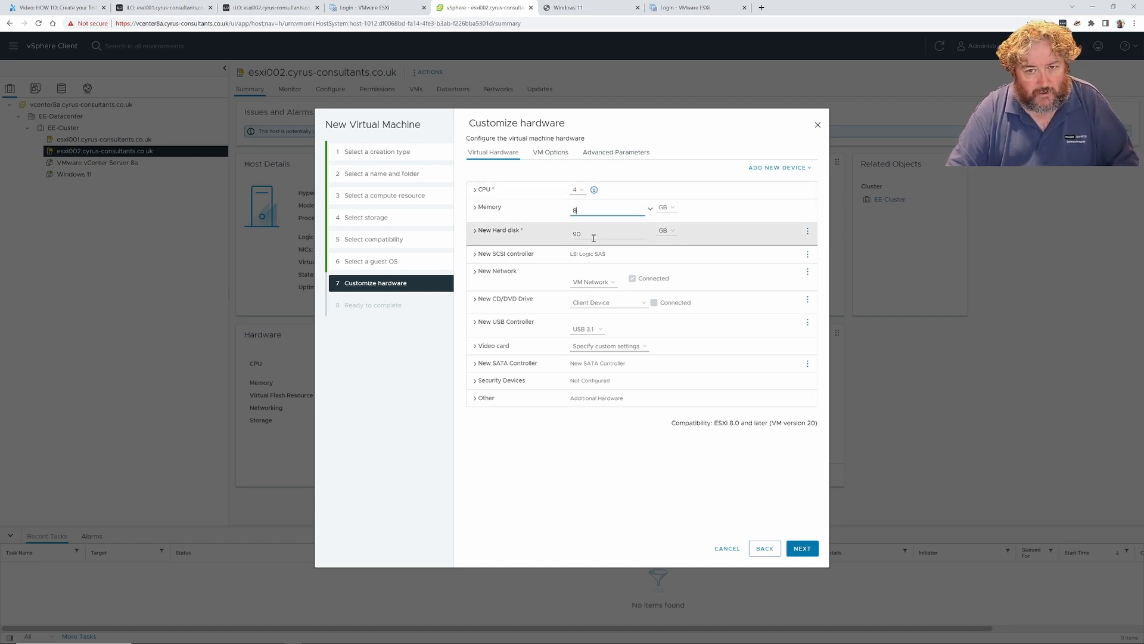
left_click_drag(602, 234, 556, 238)
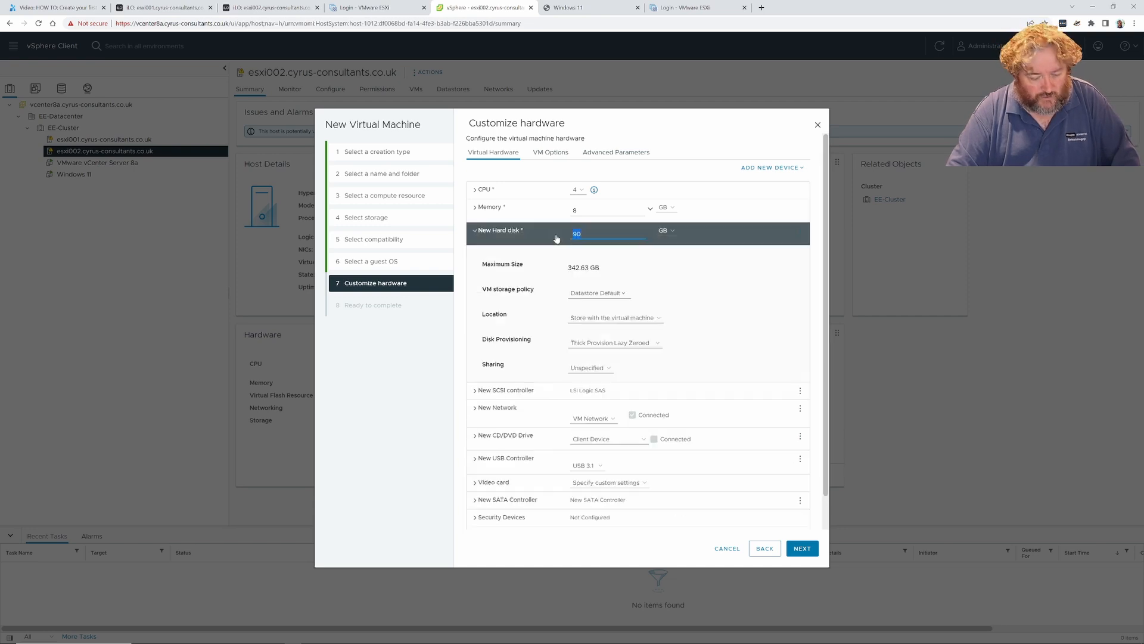
type("120")
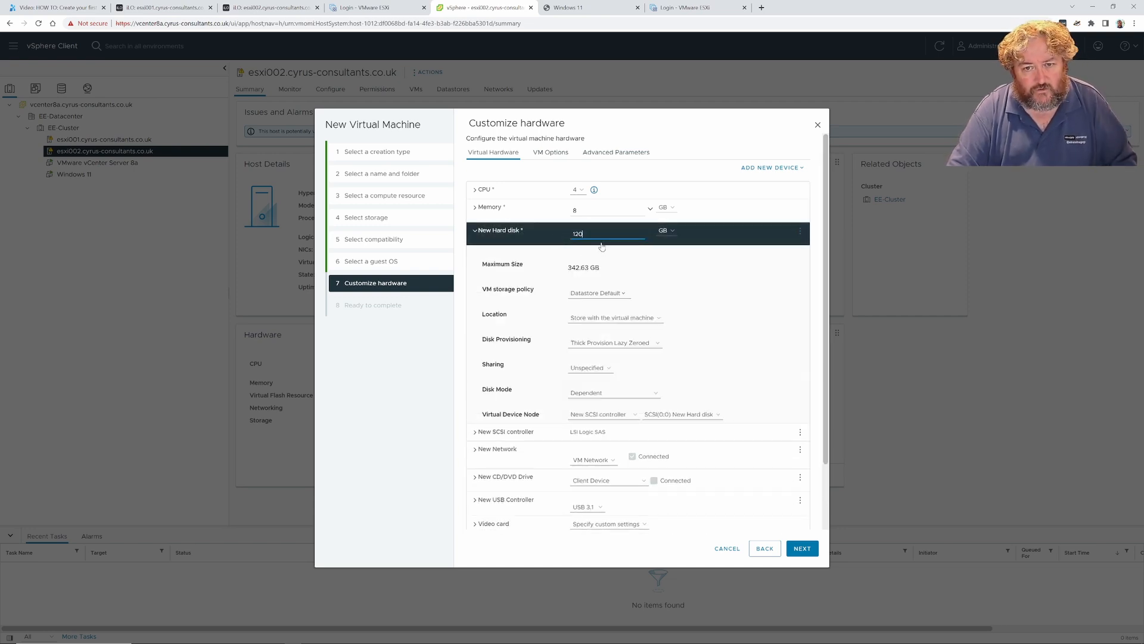
Attach the Windows Server ISO from the isos folder on esxi002_local_vmfs6 to the CD/DVD drive and enable Connect At Power On.
scroll(688, 300, "down", 3)
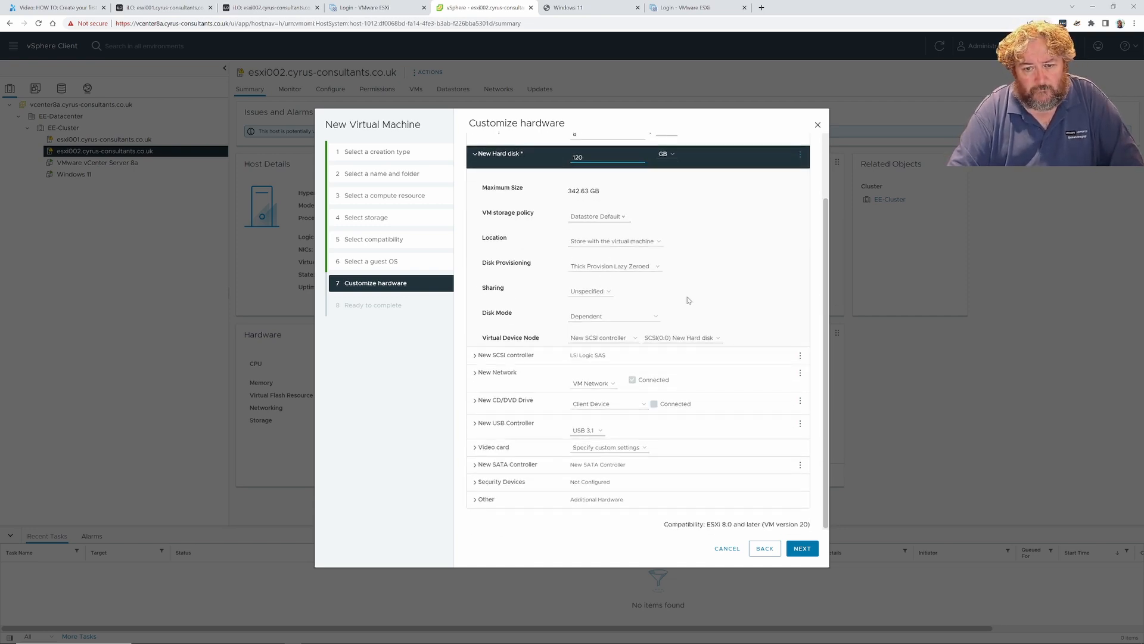
left_click(508, 405)
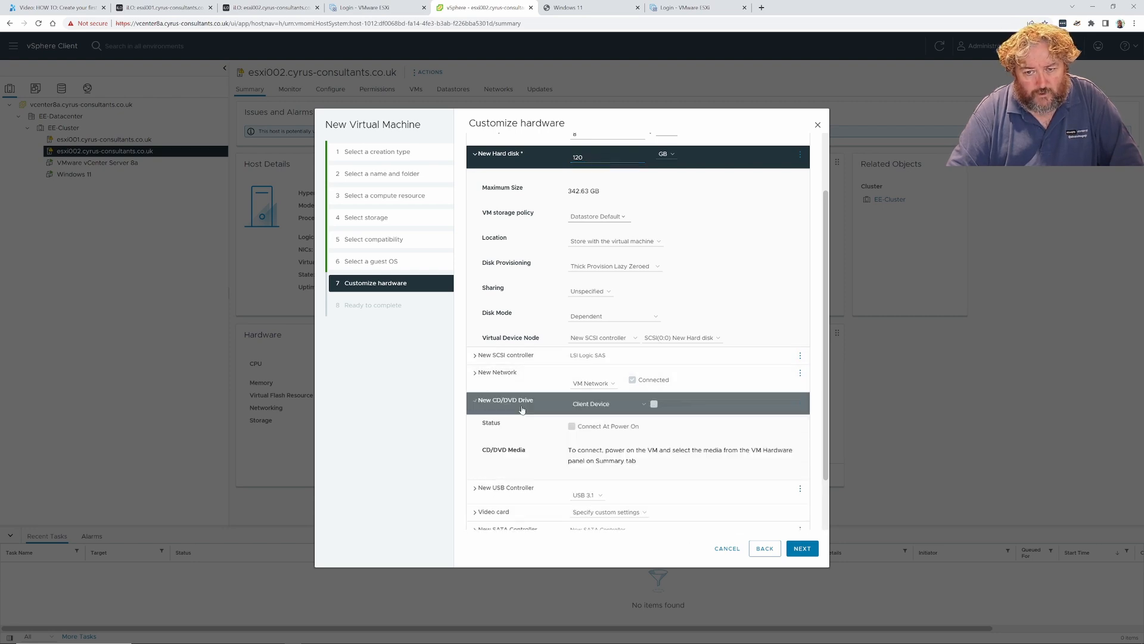
left_click(643, 406)
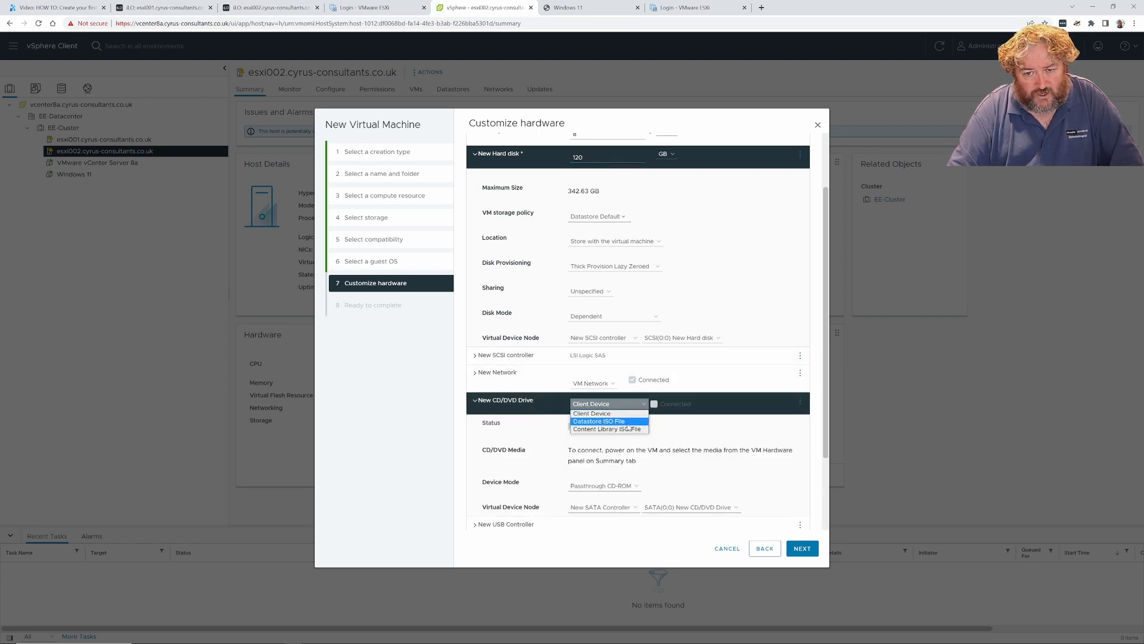
left_click(627, 424)
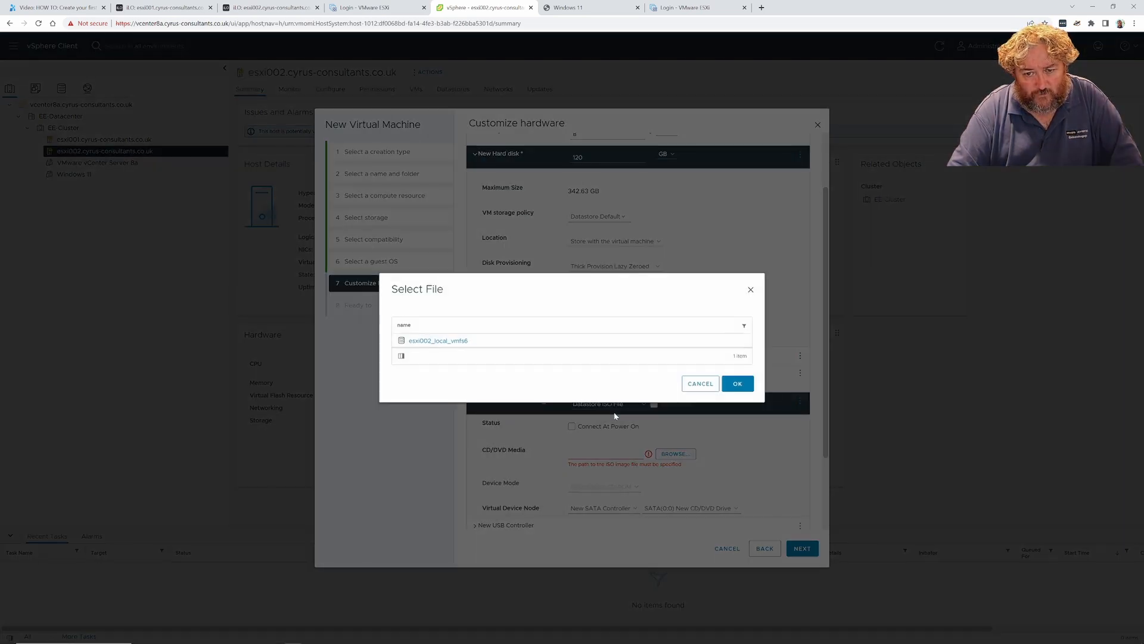
double_click(431, 342)
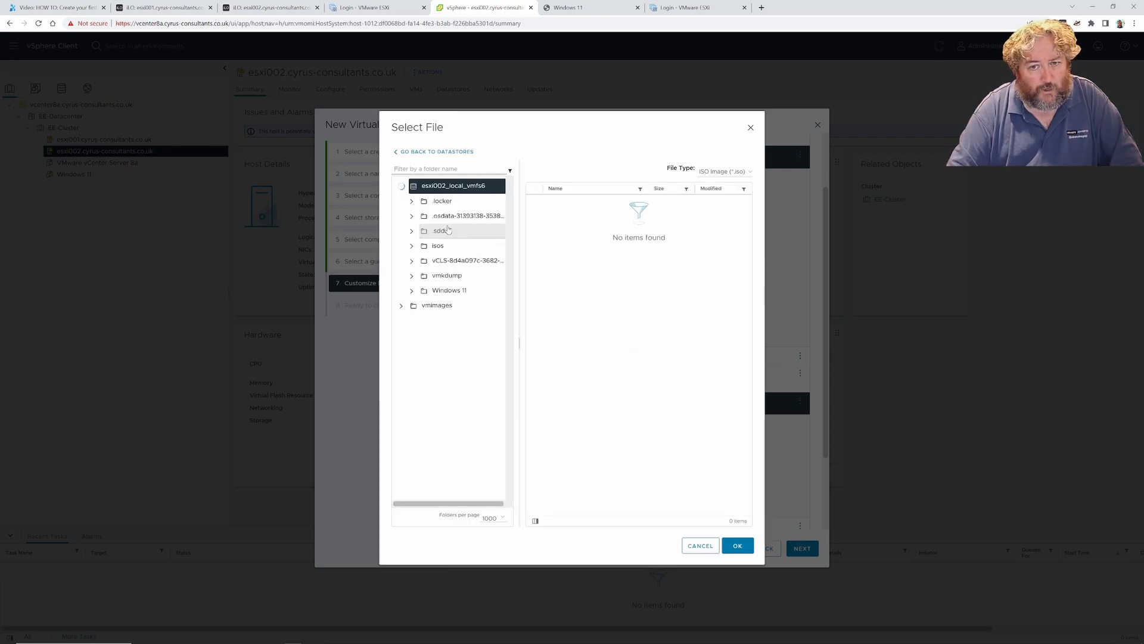
left_click(442, 248)
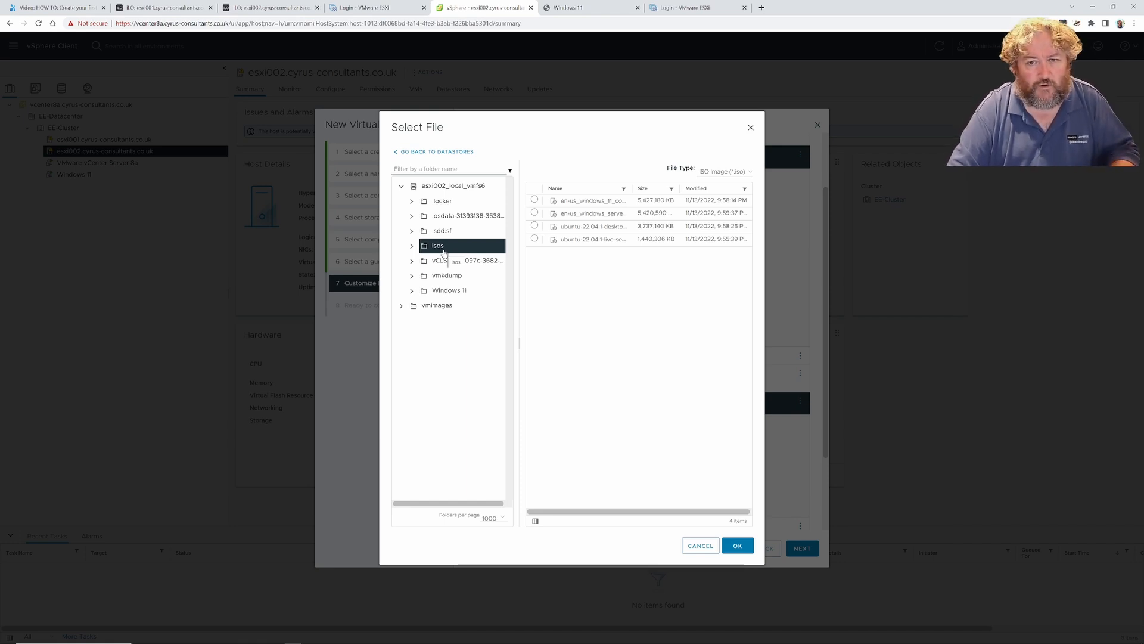
left_click(596, 216)
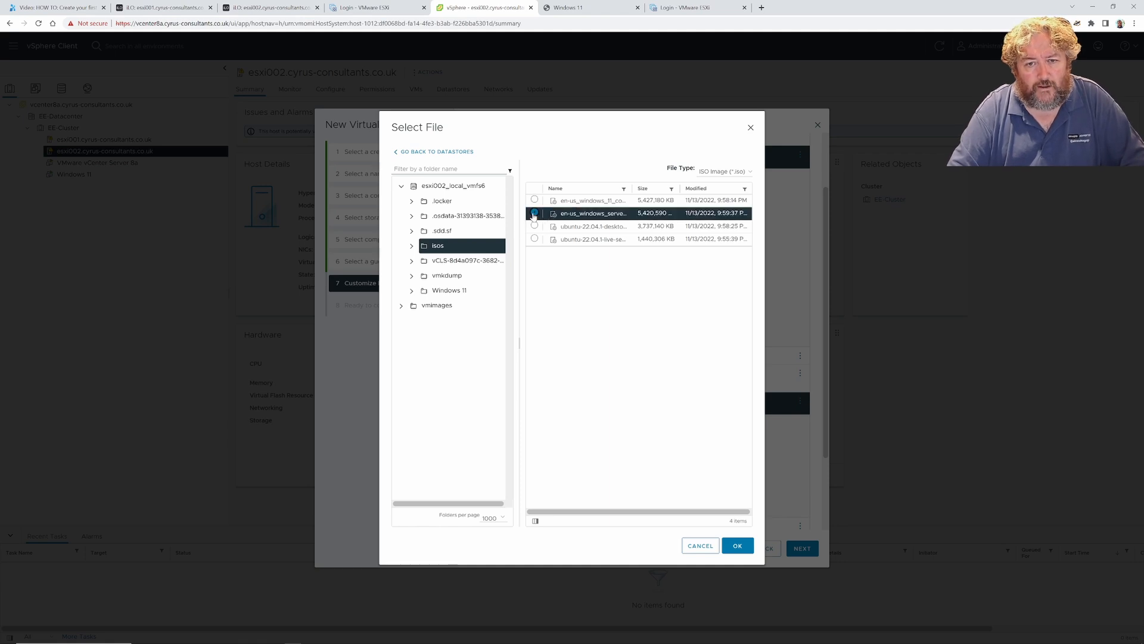
left_click(734, 546)
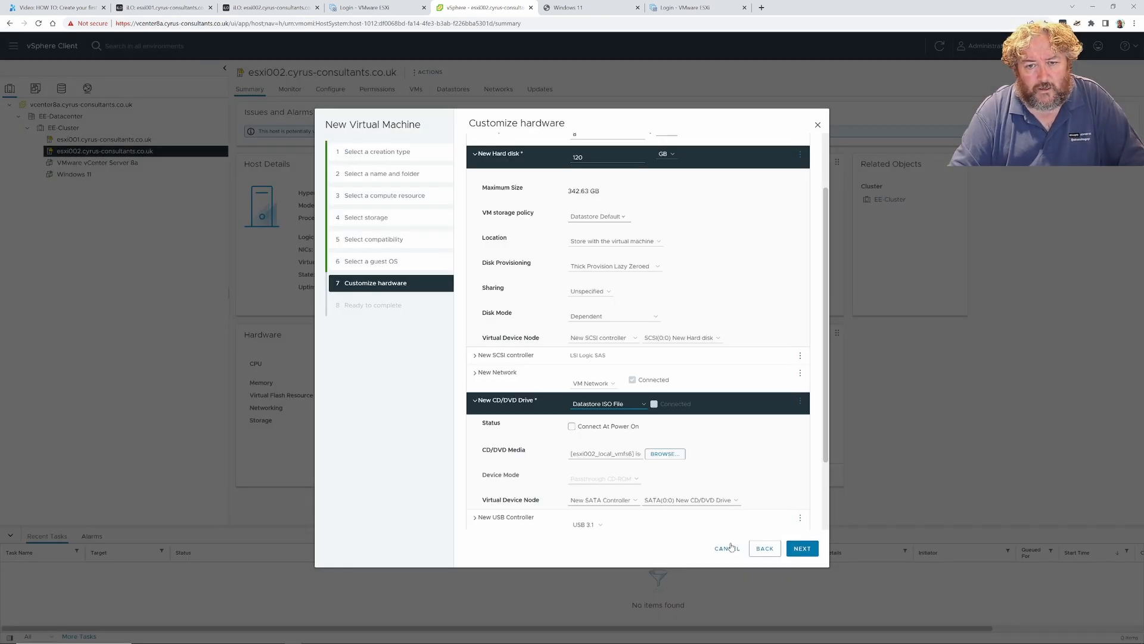
left_click(572, 427)
Accept the customized hardware and finish creating the virtual machine.
scroll(682, 450, "down", 3)
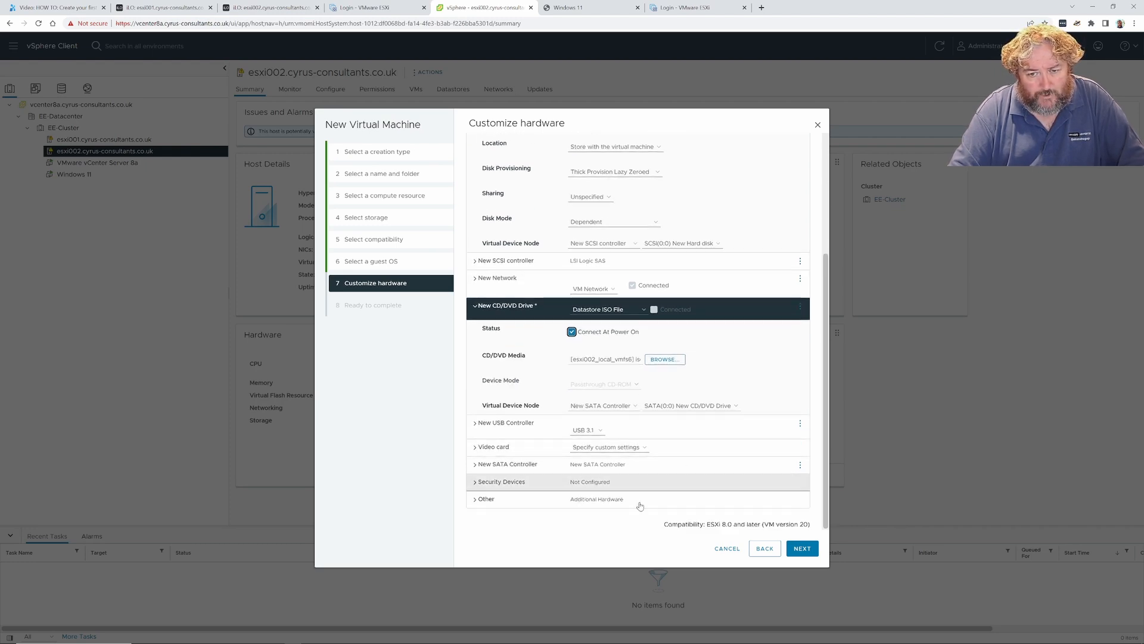
left_click(803, 549)
left_click(802, 548)
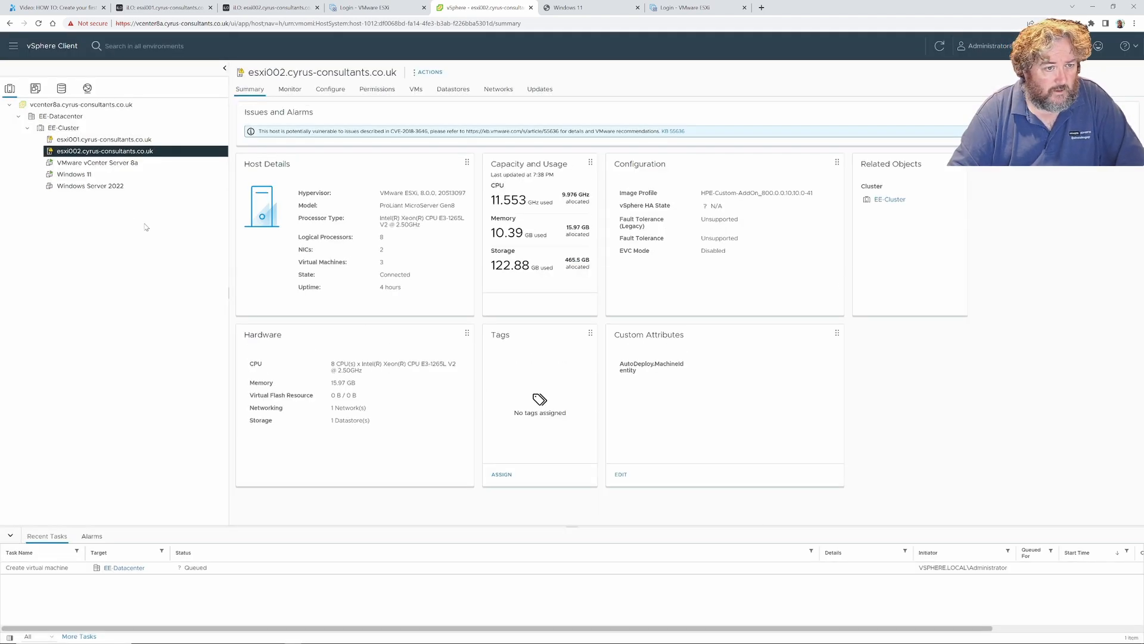
Power on the Windows Server 2022 virtual machine and launch its web console.
left_click(113, 186)
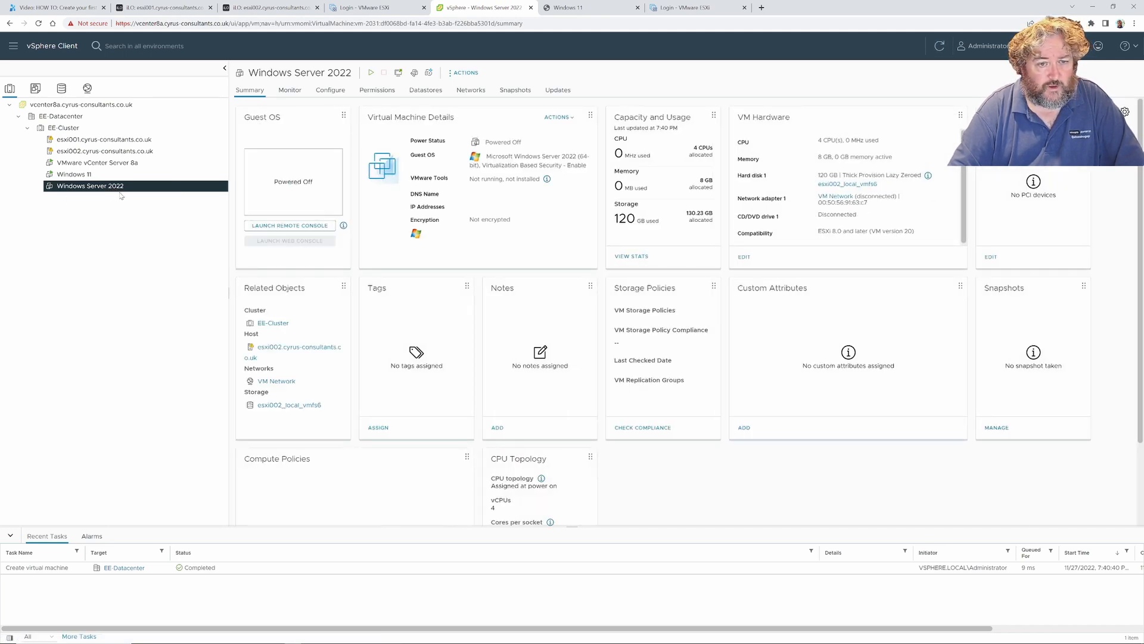
left_click(371, 73)
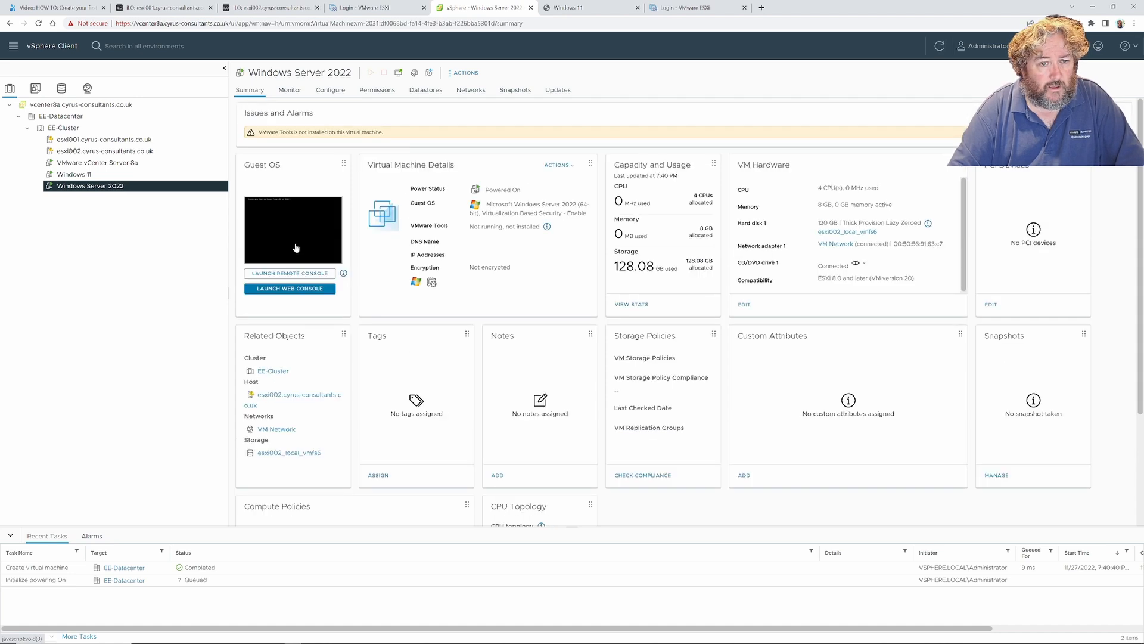
left_click(298, 289)
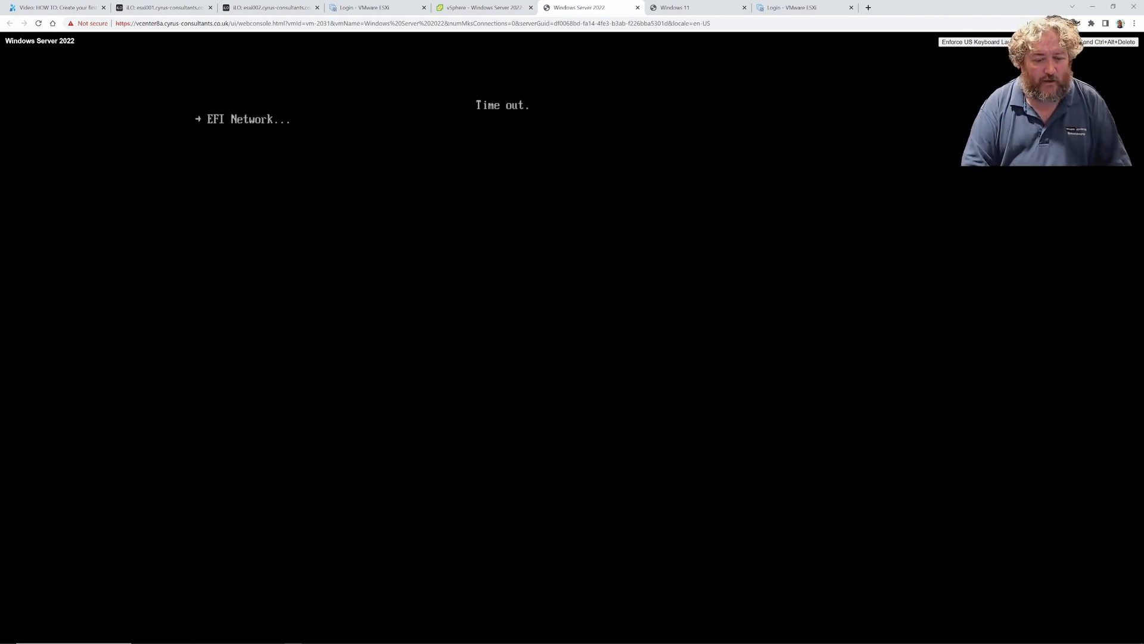
Restart the virtual machine from its console and boot it from the installation DVD.
left_click(1094, 43)
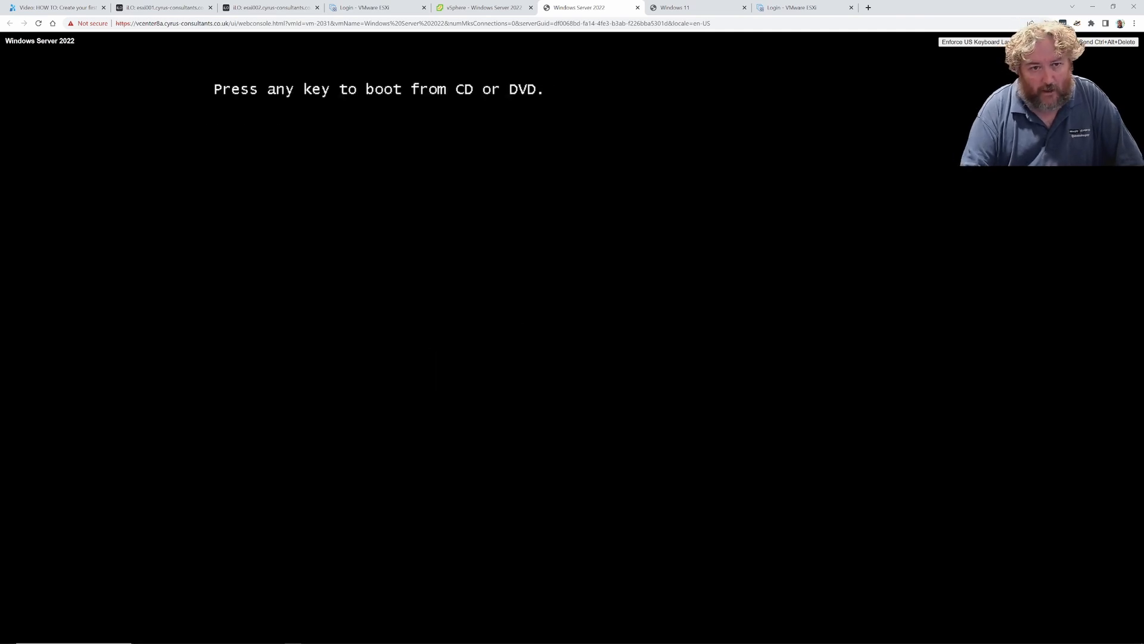
key("Return")
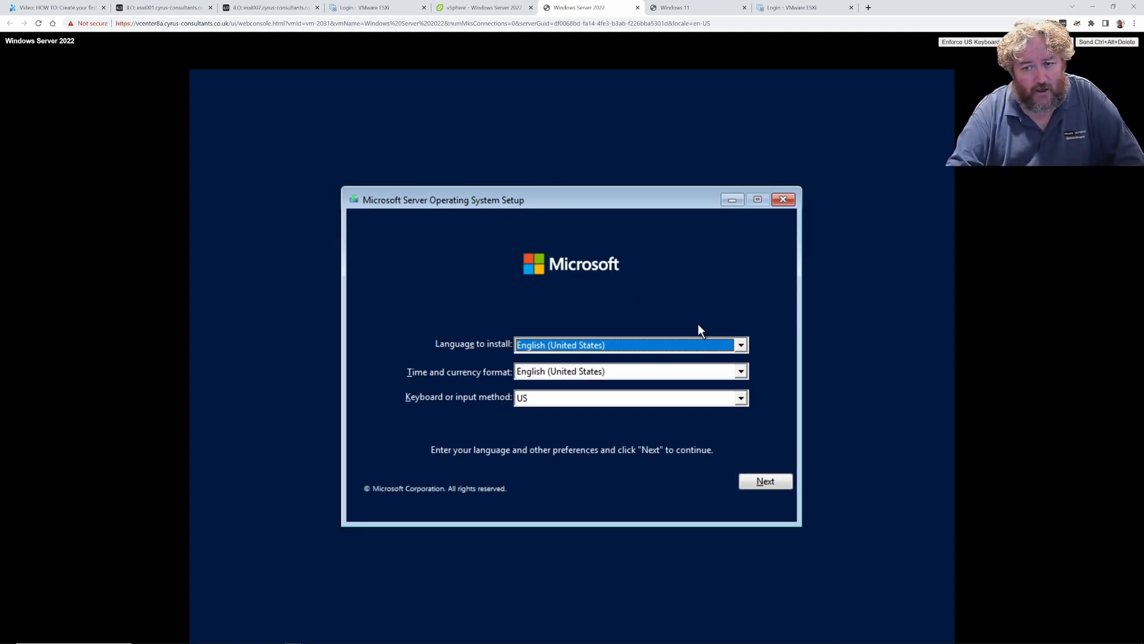
Set the time and currency format to English (United Kingdom), keep English (United States) as install language, and continue setup.
left_click(741, 371)
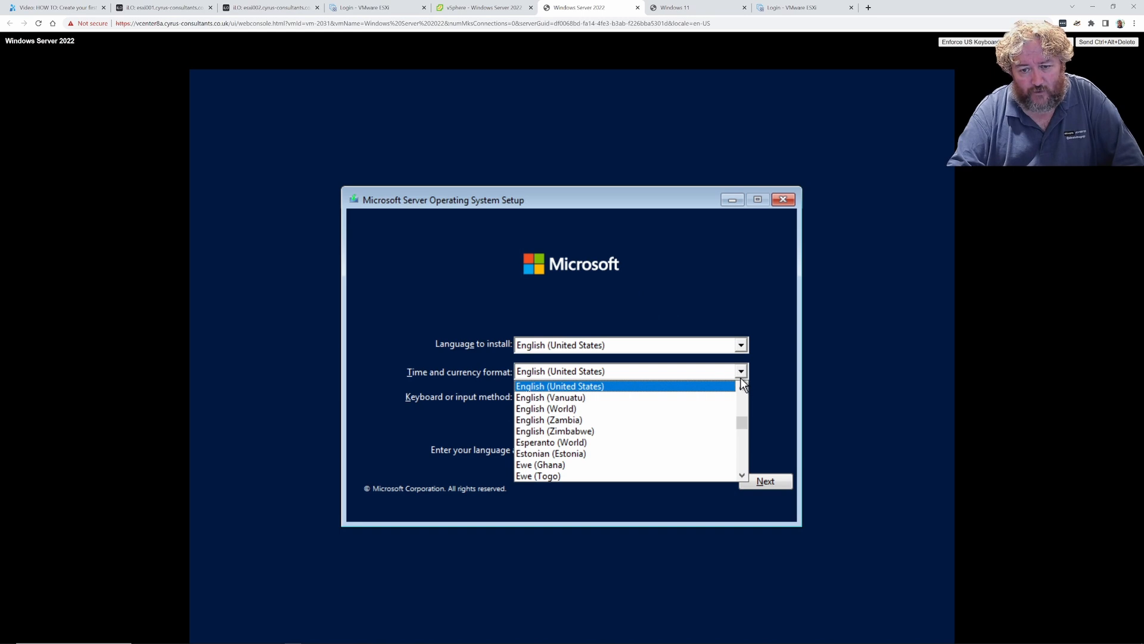
scroll(705, 391, "up", 1)
left_click(706, 387)
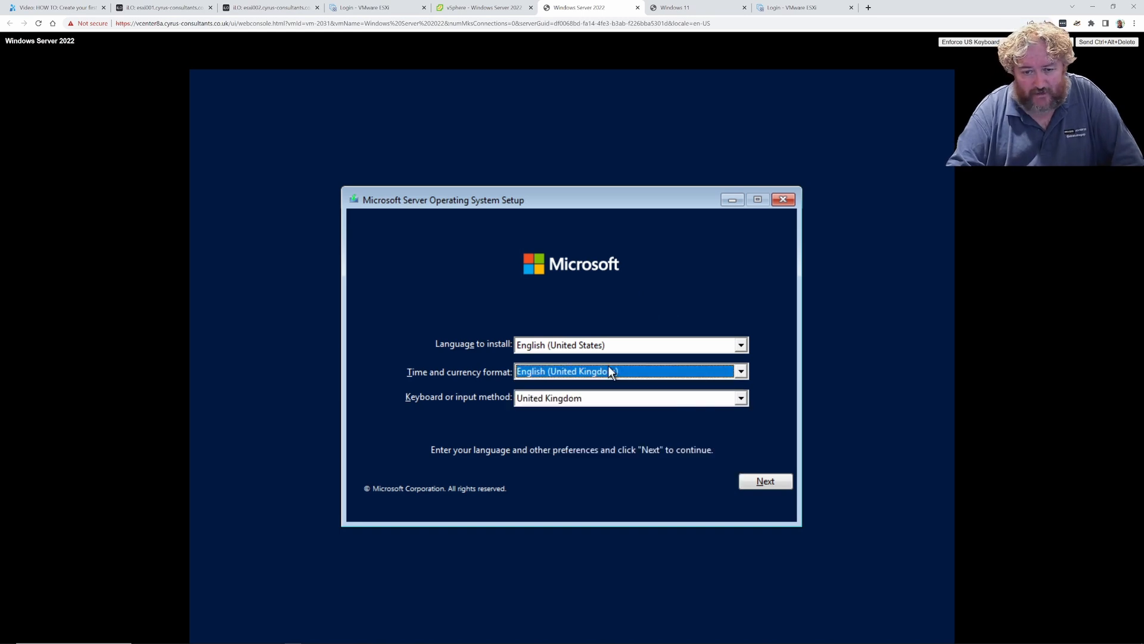
left_click(741, 344)
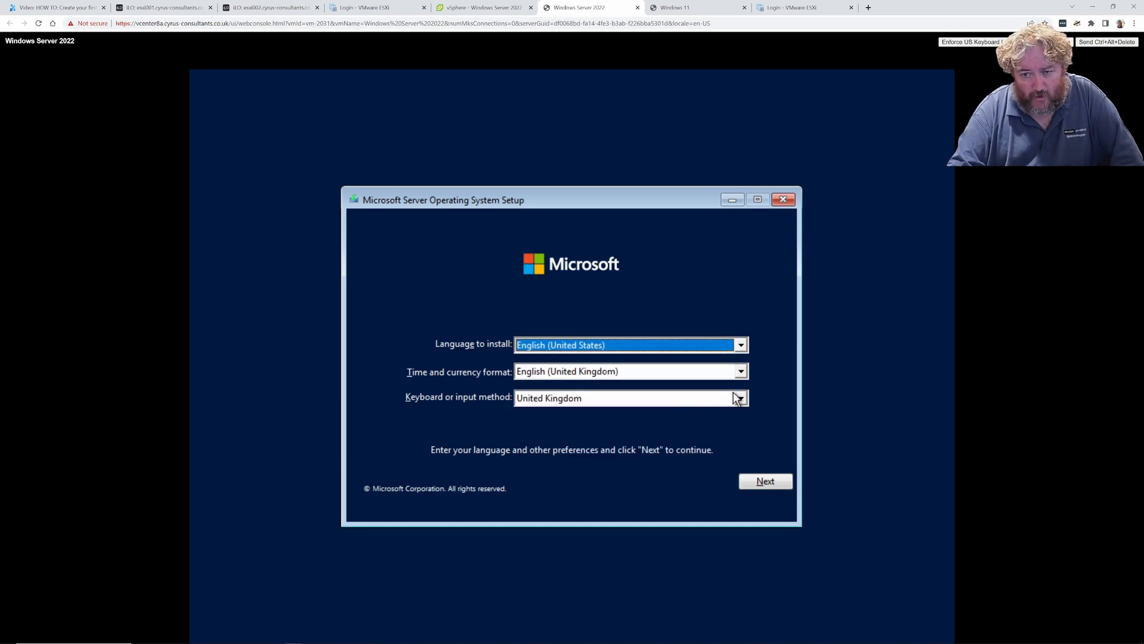
left_click(757, 477)
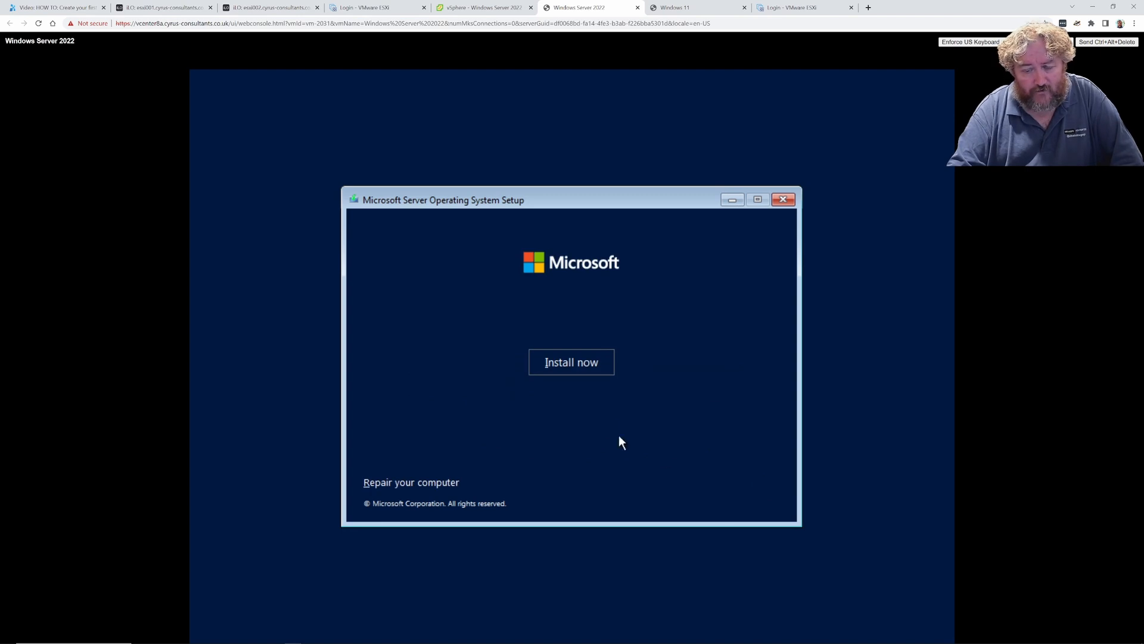
Start the installation without a product key and choose the Windows Server 2022 Standard (Desktop Experience) edition.
left_click(576, 363)
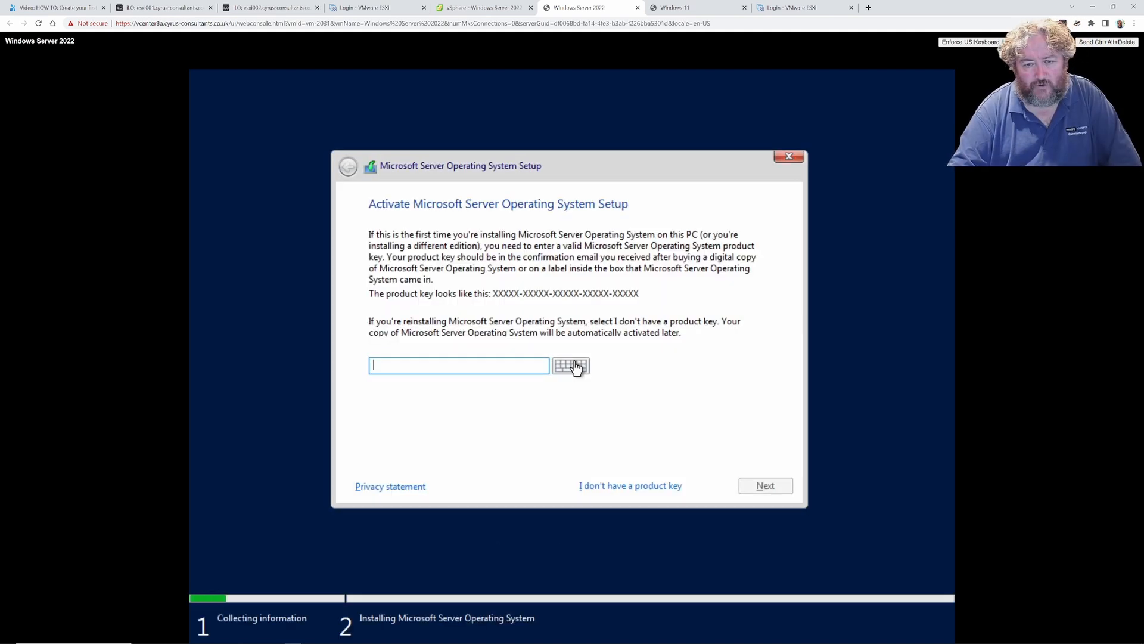
left_click(638, 482)
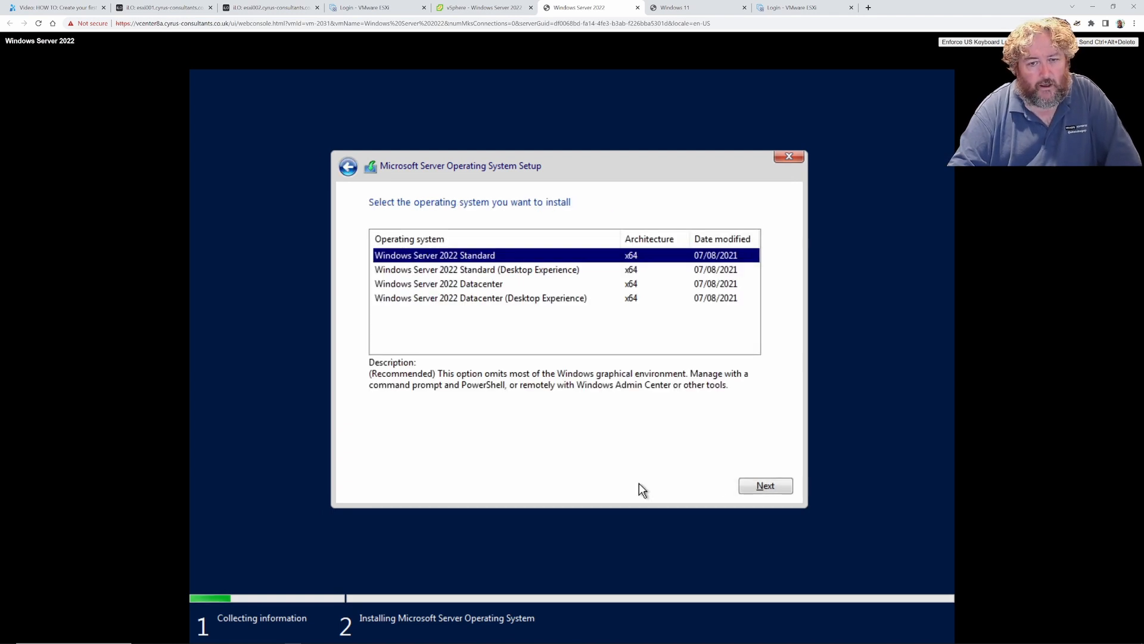
left_click(473, 271)
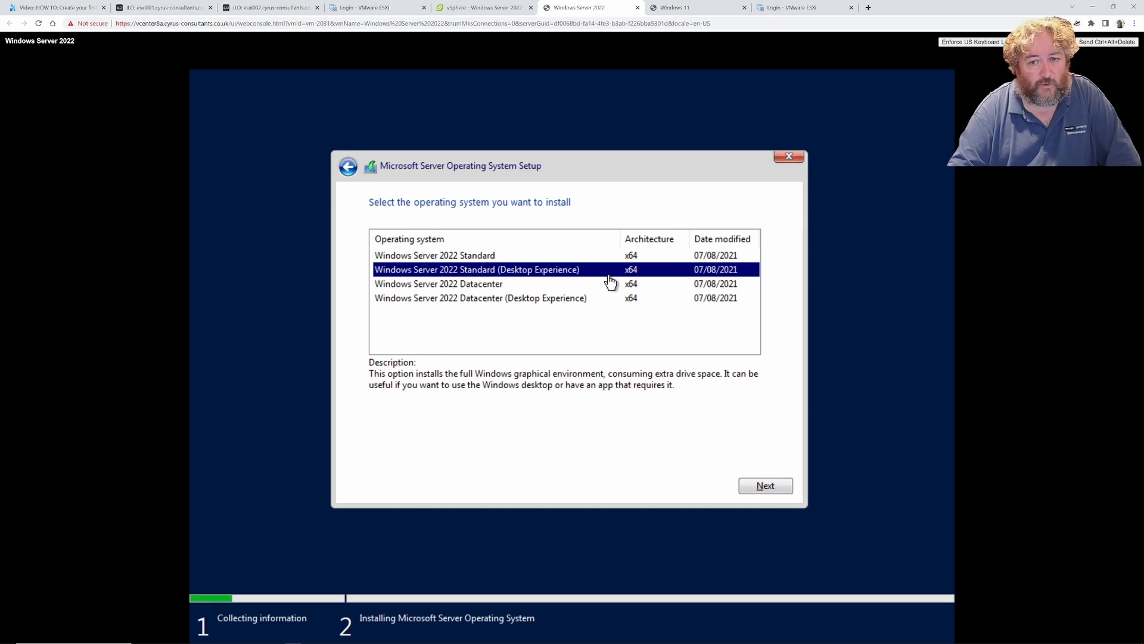
left_click(766, 487)
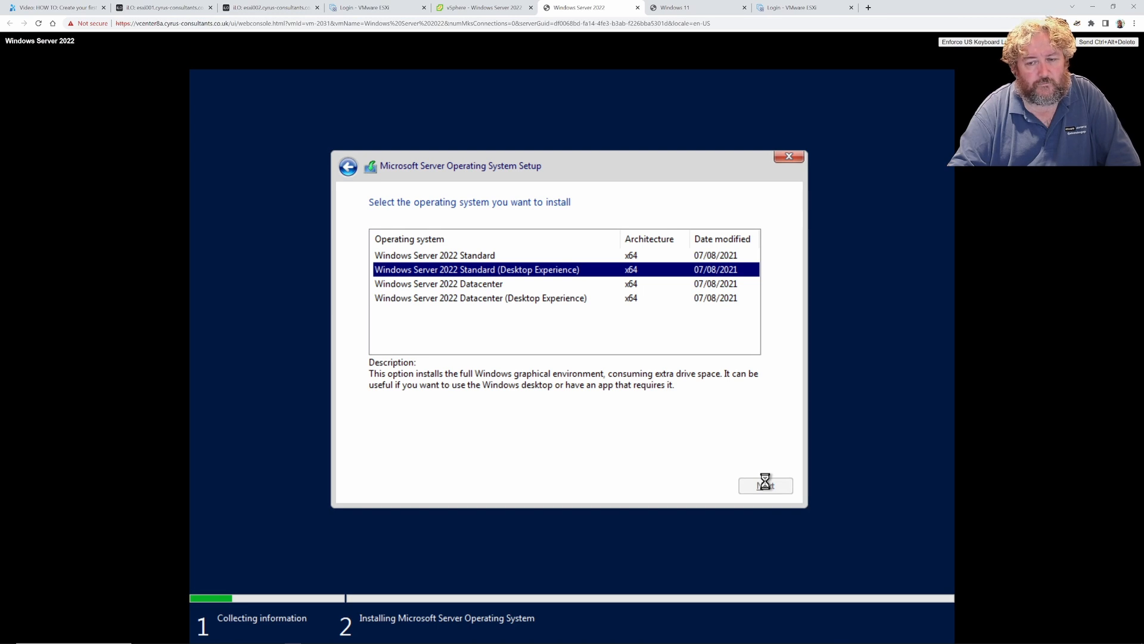
Accept the license terms and run a custom installation onto the unallocated space of Drive 0.
left_click(579, 453)
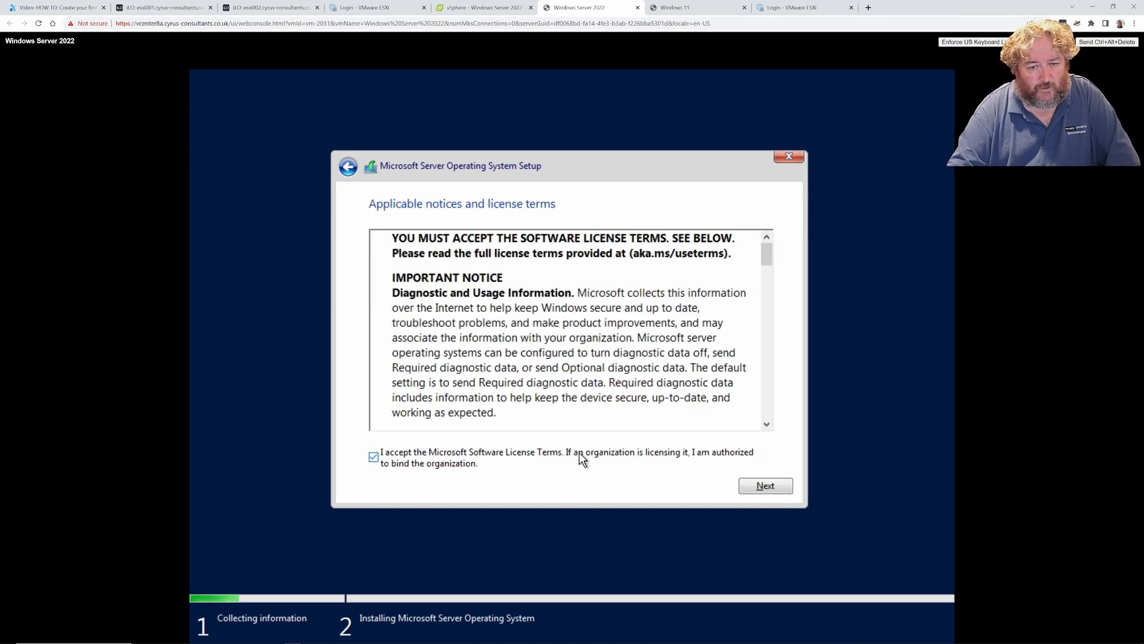
left_click(764, 483)
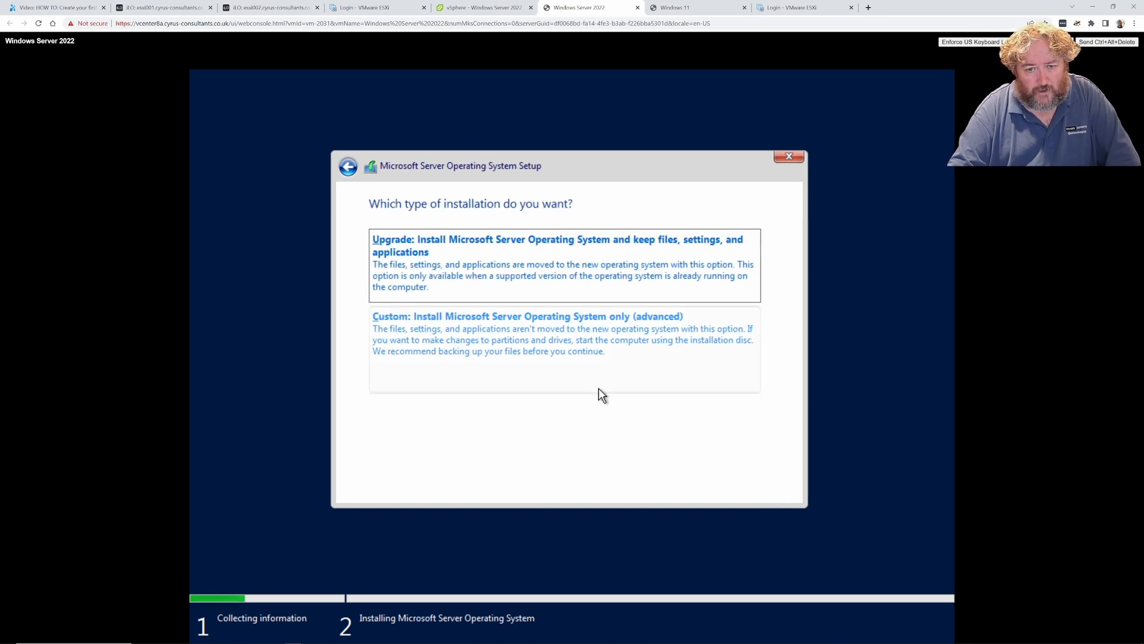
left_click(586, 356)
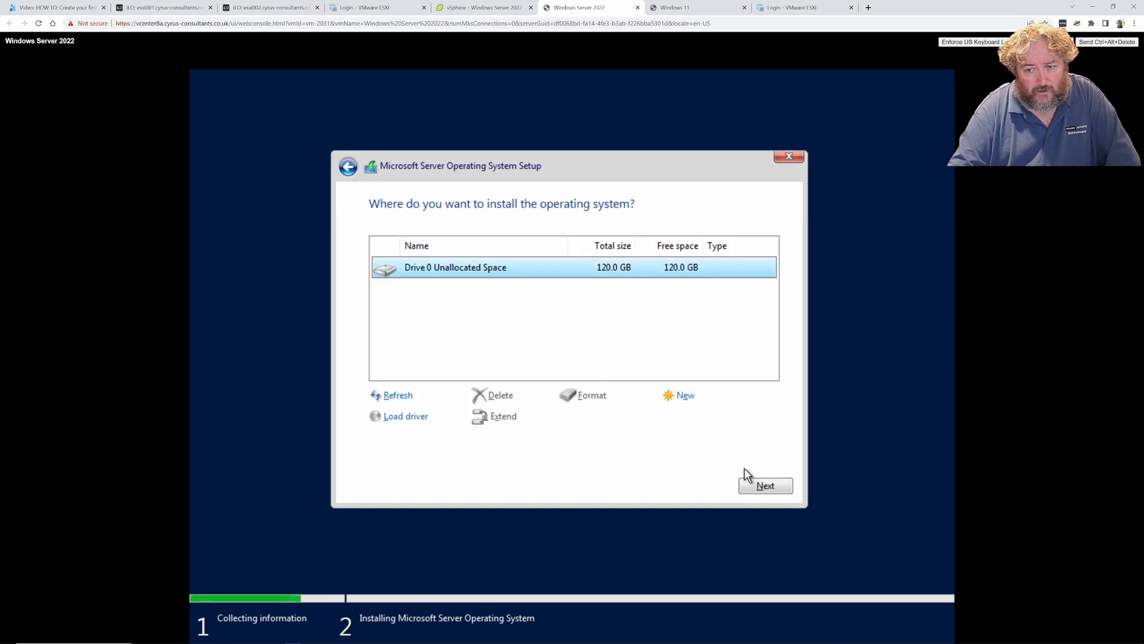
left_click(763, 484)
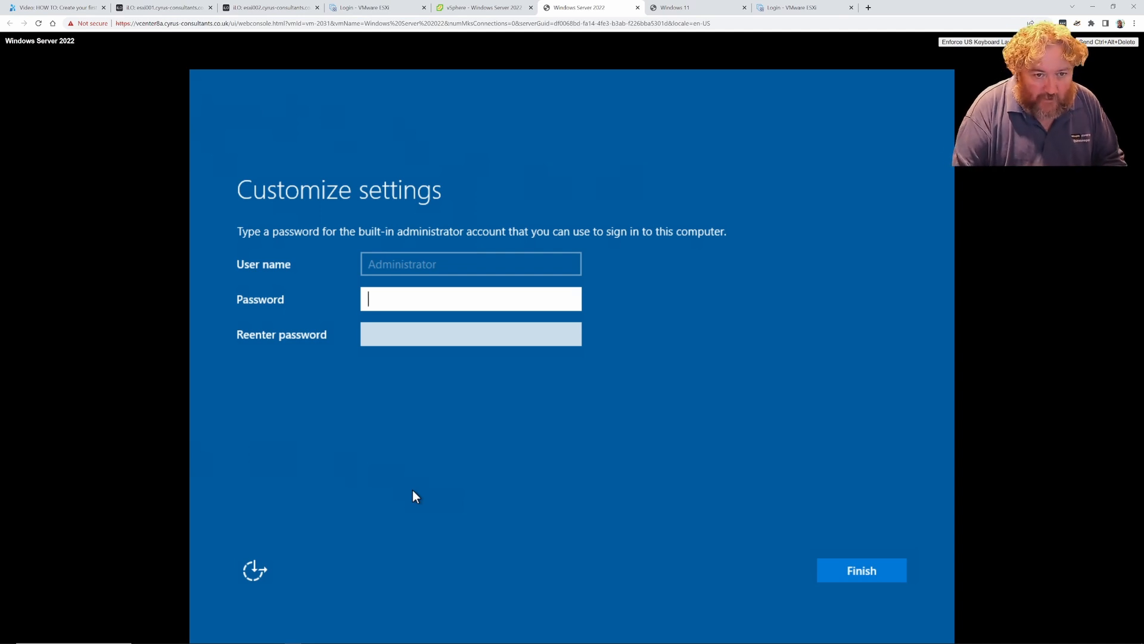
Enter and re-enter a password for the built-in administrator account and finish the setup.
type("••••••••••••")
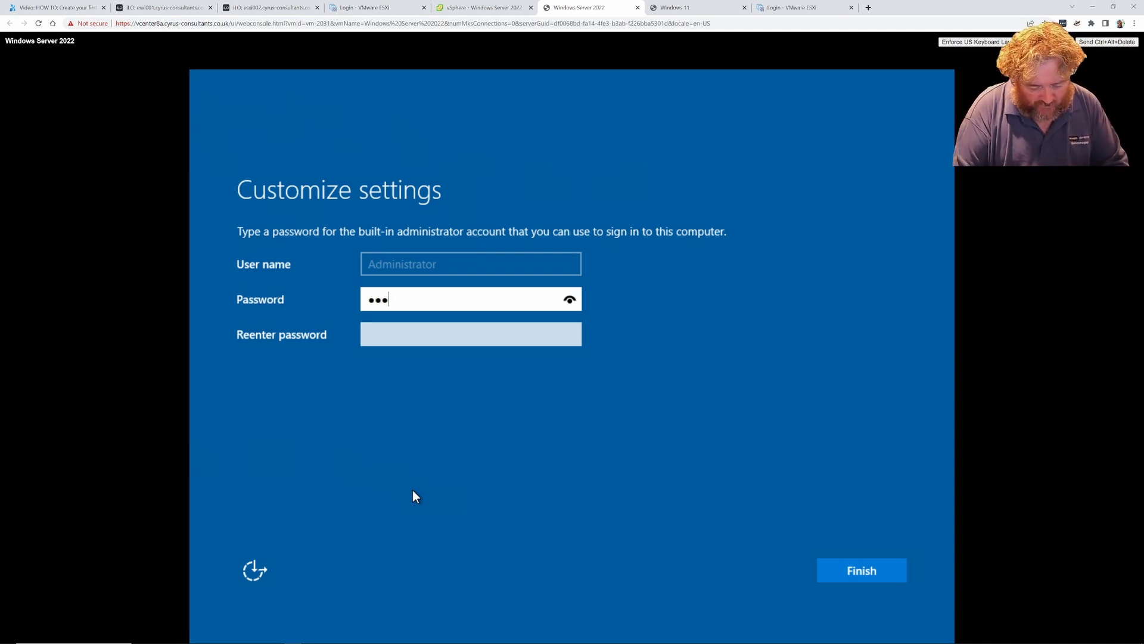
type("••")
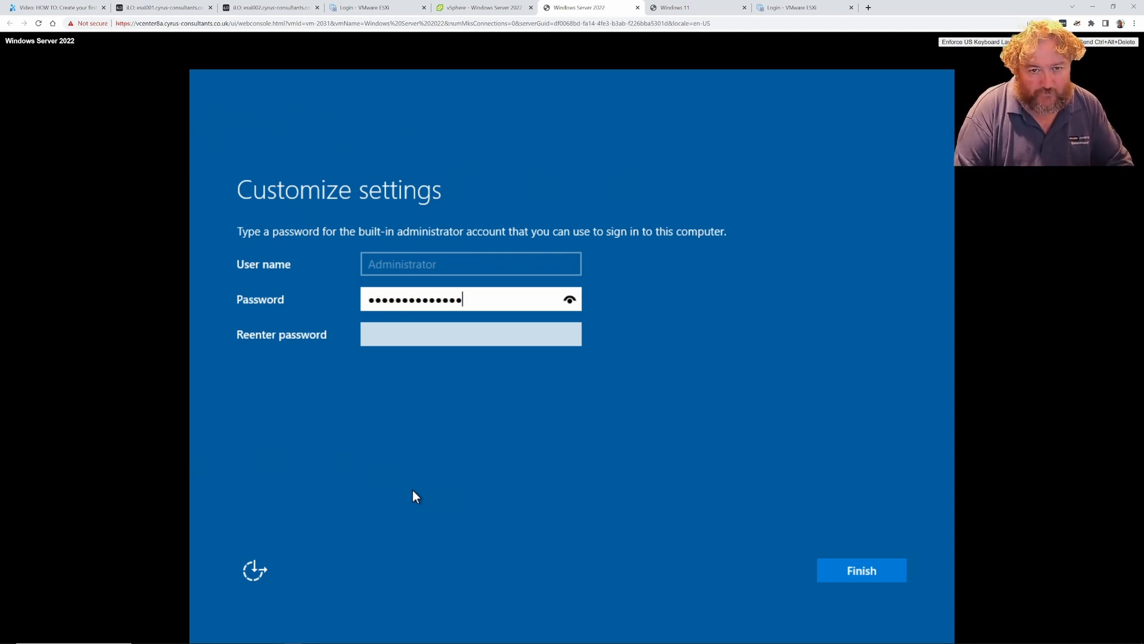
key("Tab")
type("••••••••••••••")
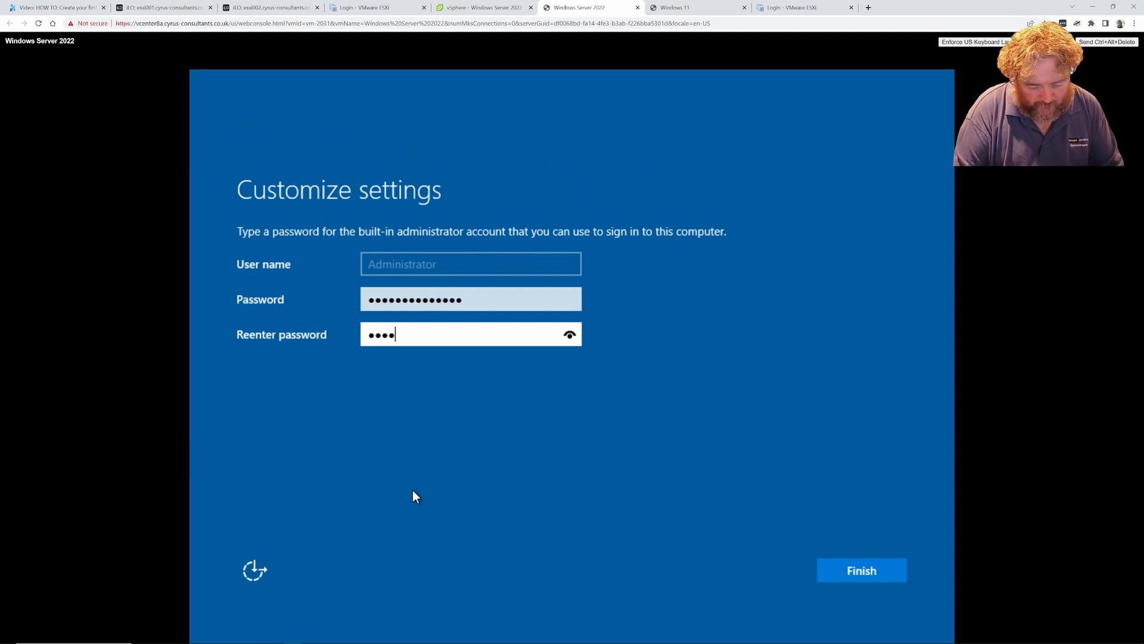
type("•")
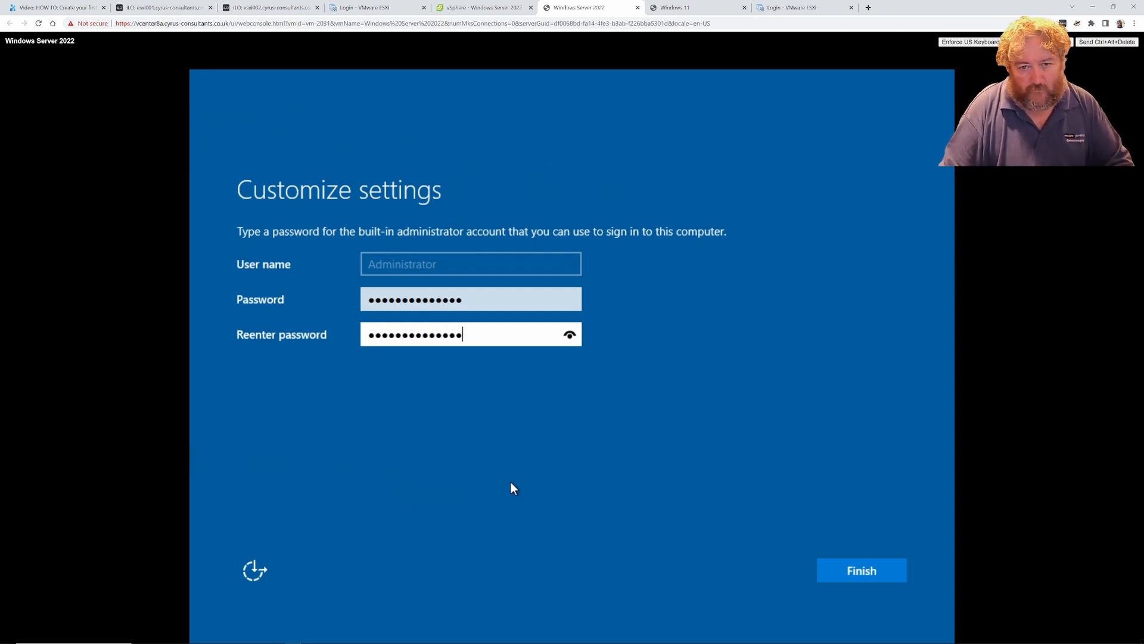
left_click(862, 574)
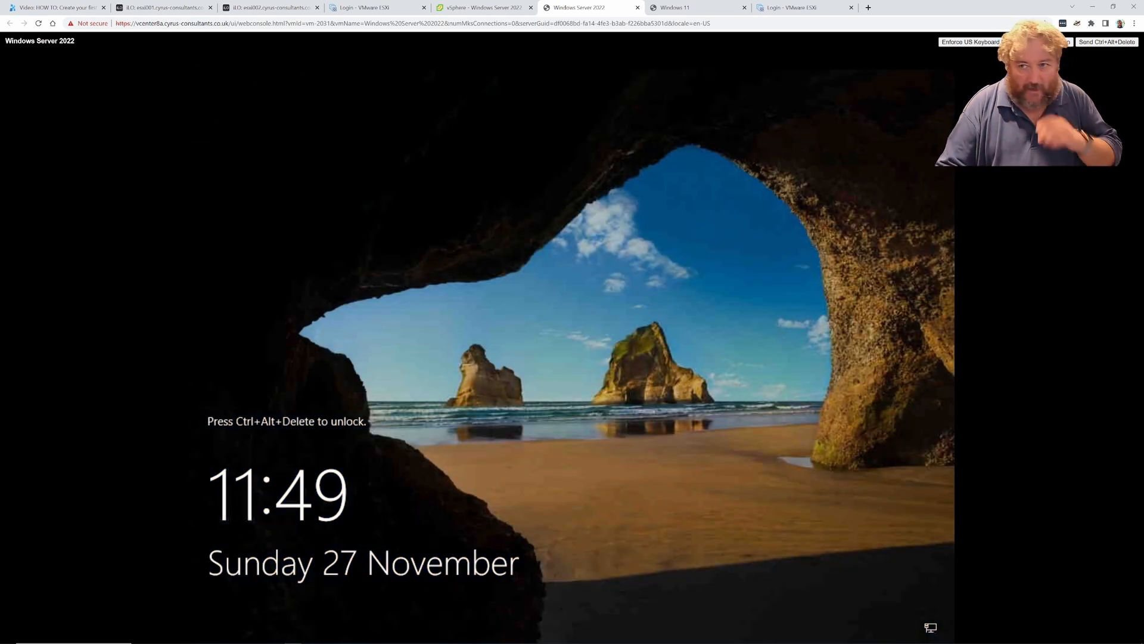
Unlock the Windows Server 2022 virtual machine and sign in as Administrator with the account password.
left_click(1108, 43)
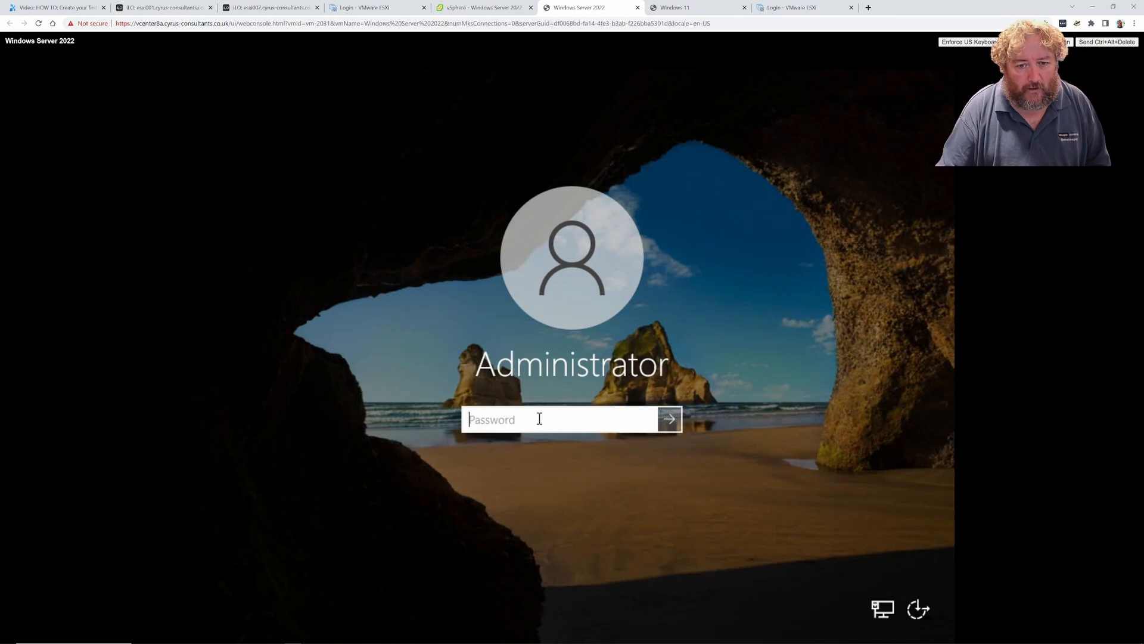
type("•••••••••••")
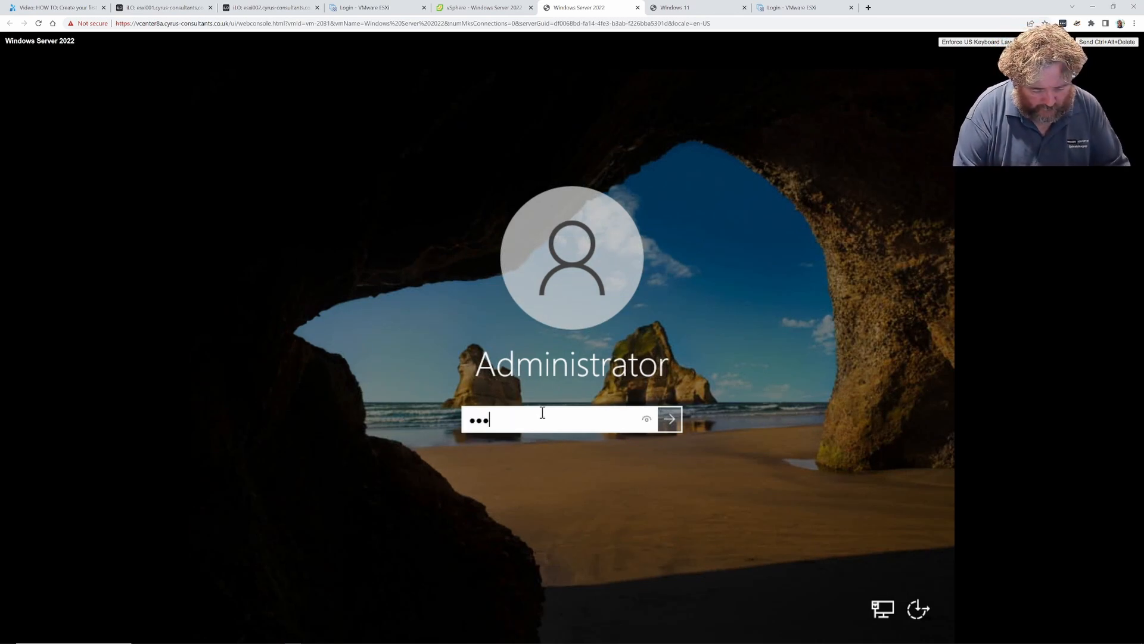
type("••")
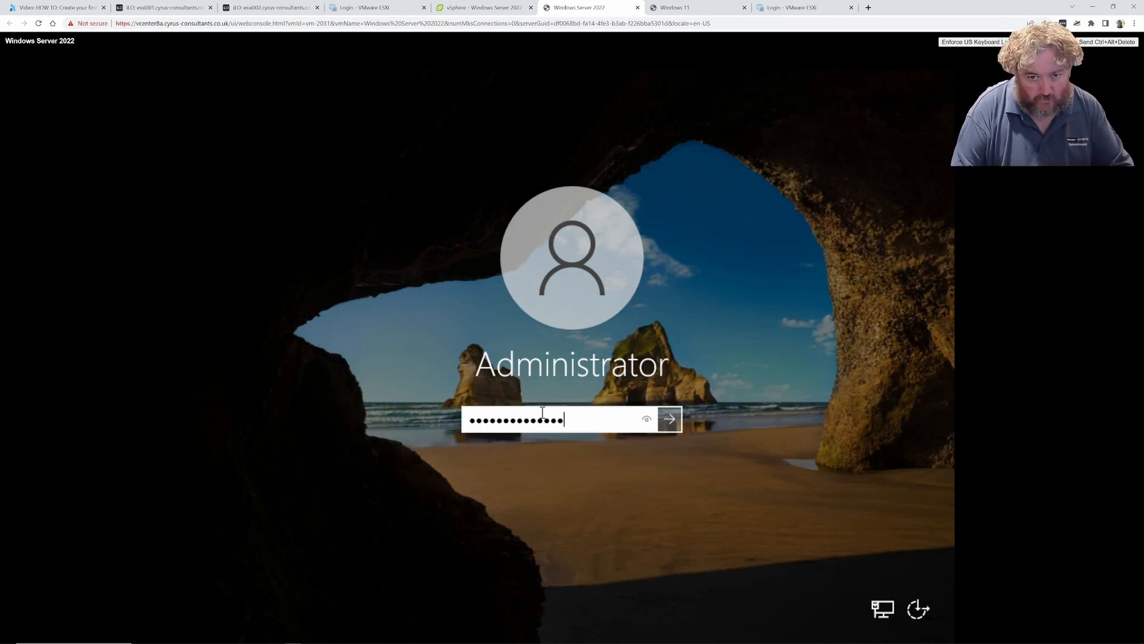
key("Return")
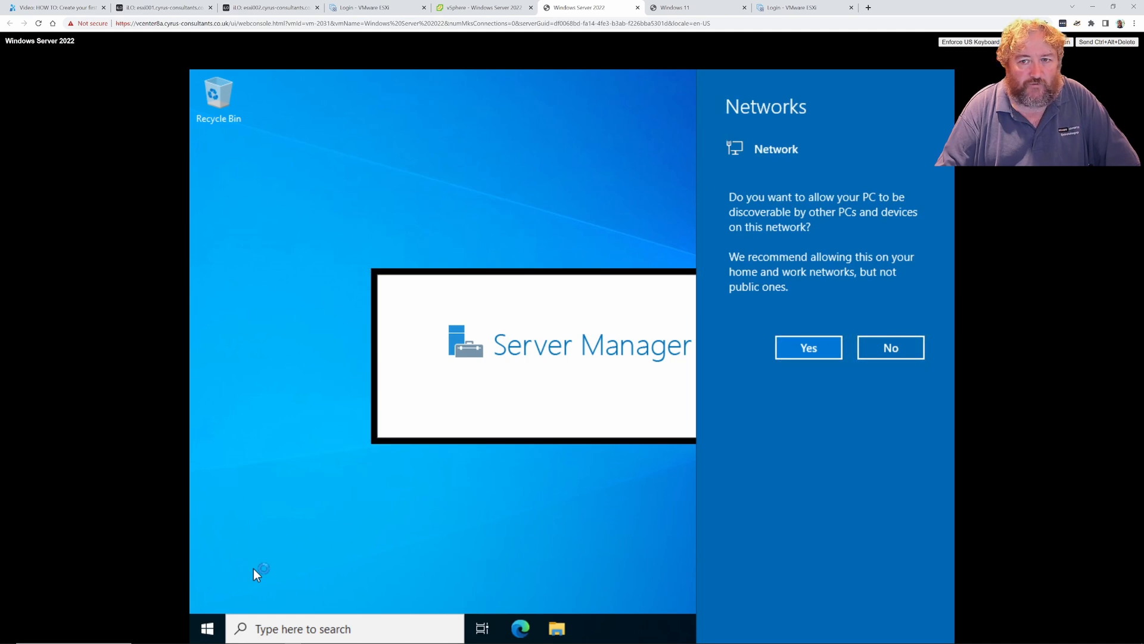
Allow the server to be discoverable on the network and permanently dismiss the Windows Admin Center message.
left_click(809, 349)
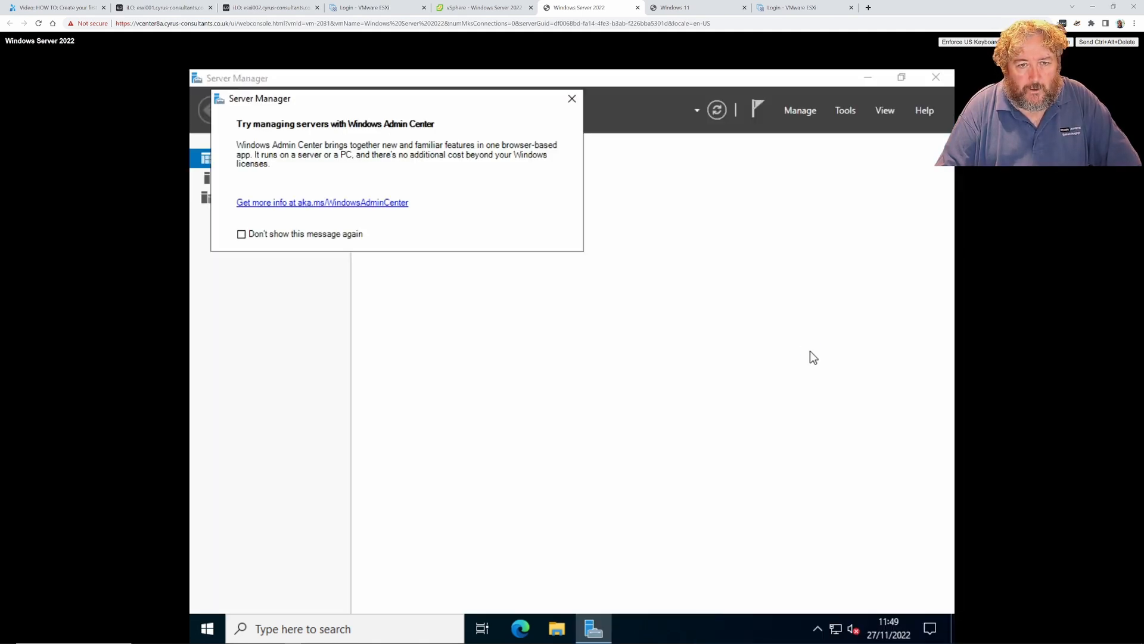
left_click(267, 236)
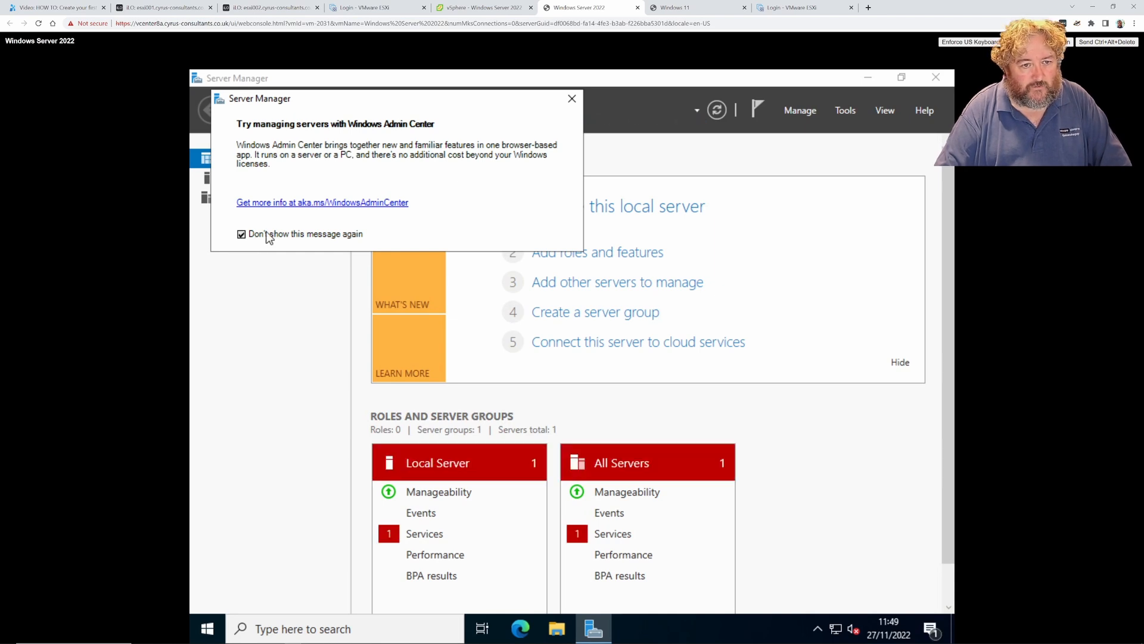
left_click(572, 99)
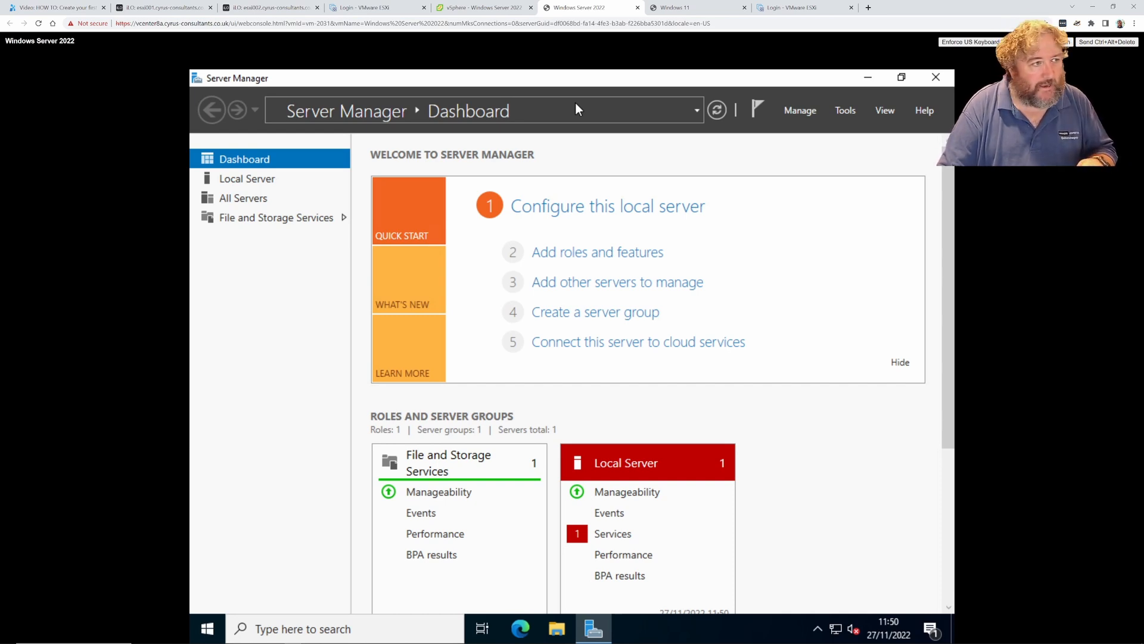
In the vSphere Client, examine the expanded Network adapter 1 settings of the Windows Server 2022 virtual machine, leaving them unsaved.
left_click(484, 8)
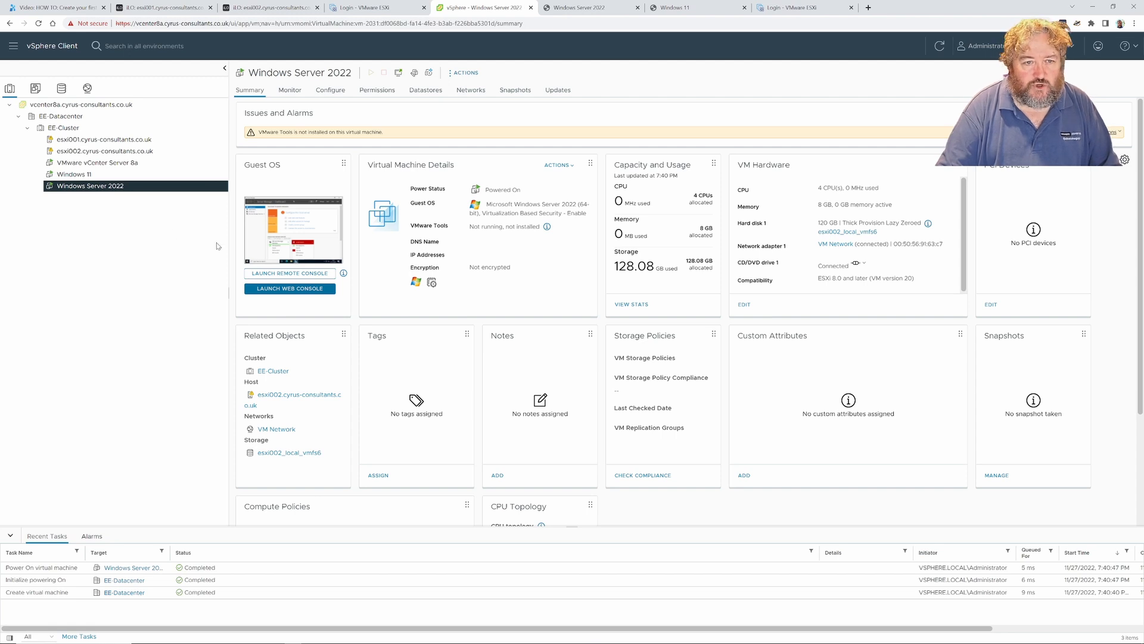
left_click(457, 74)
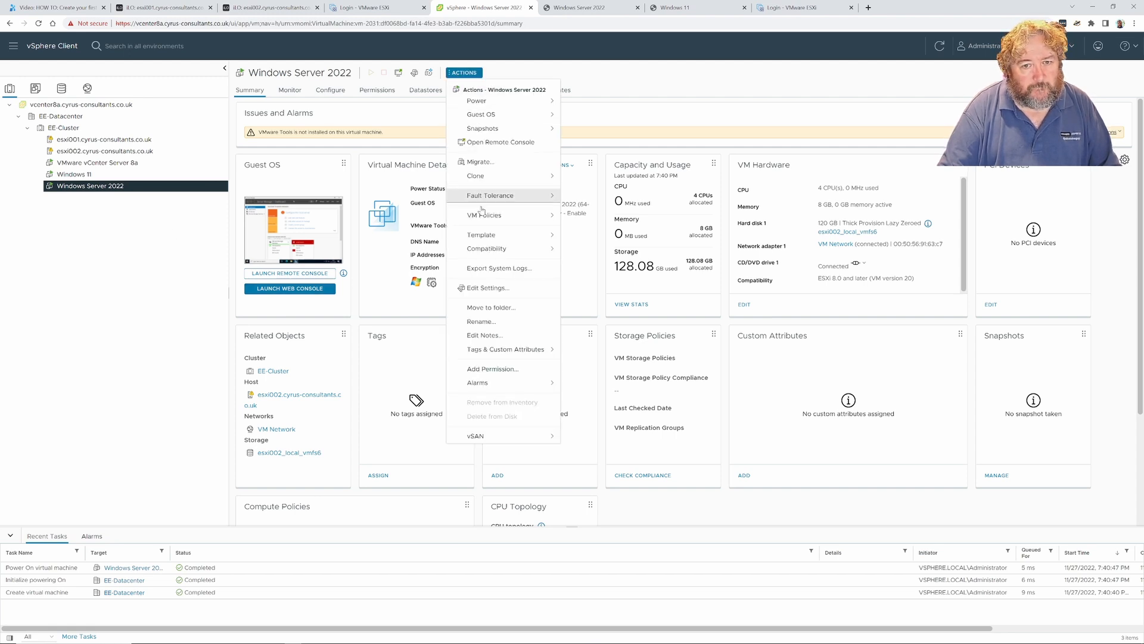
left_click(483, 289)
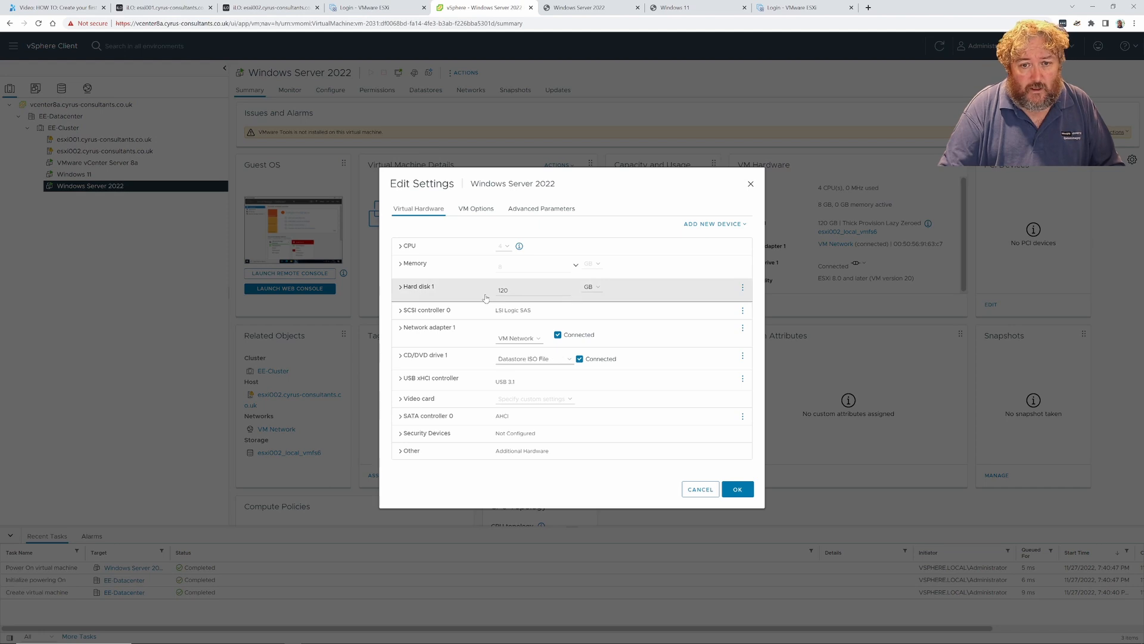
left_click(403, 332)
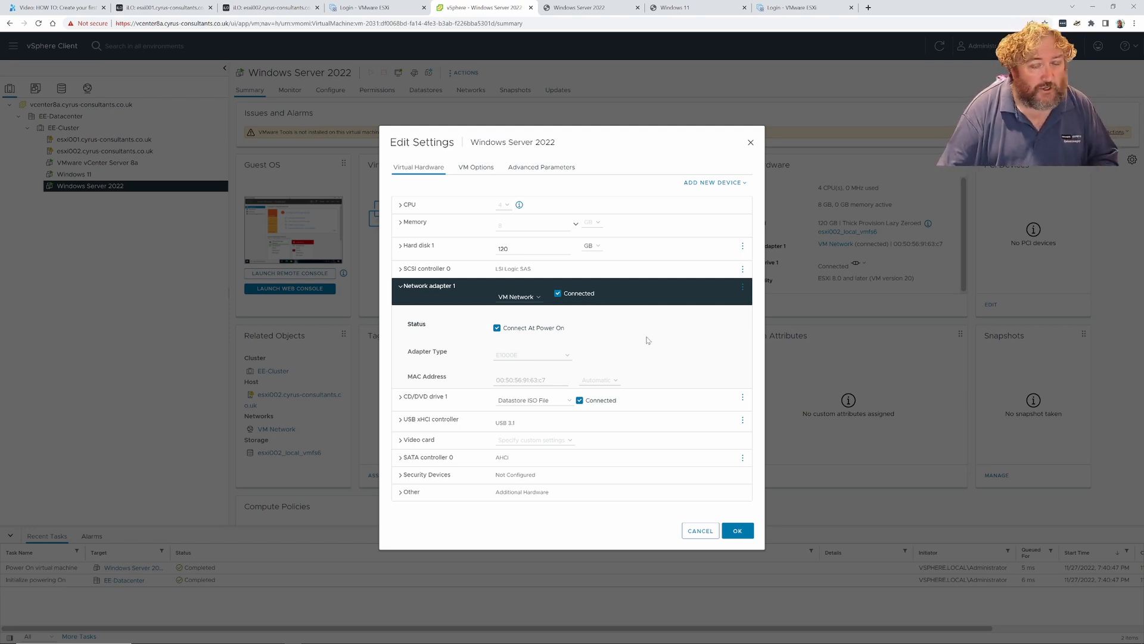
left_click(700, 531)
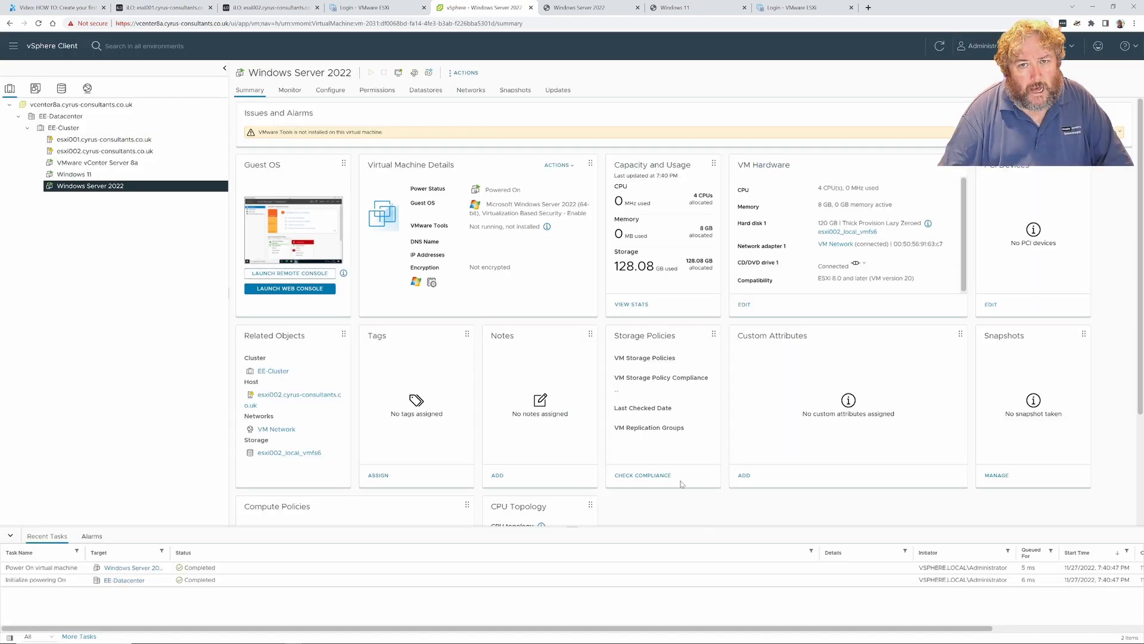
Return to the Windows Server 2022 web console and close Server Manager.
left_click(574, 8)
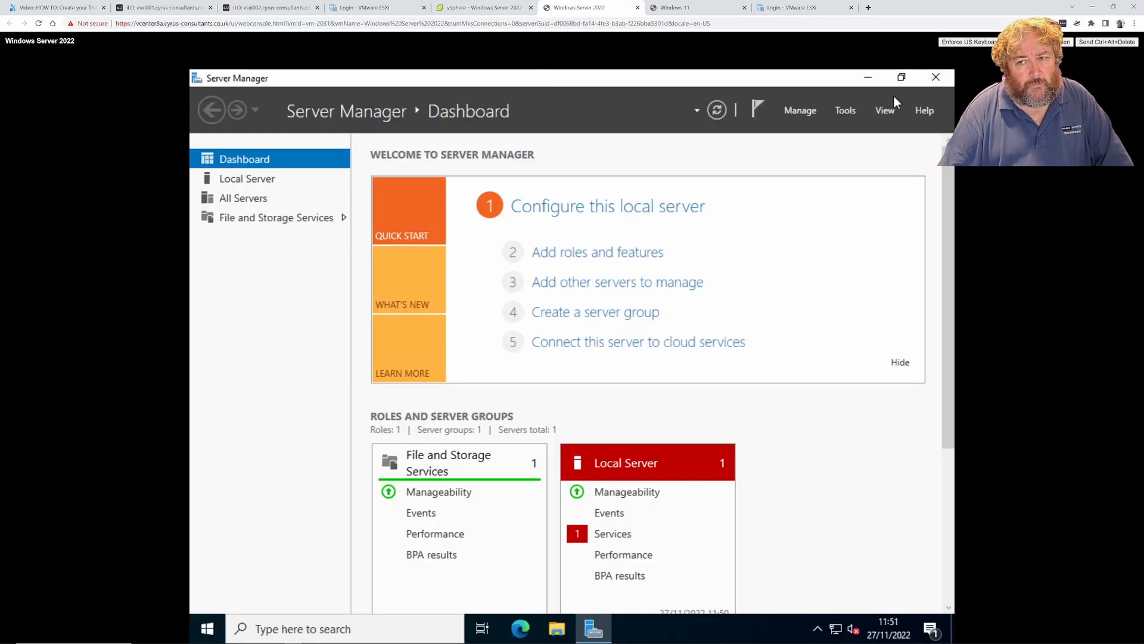
left_click(934, 78)
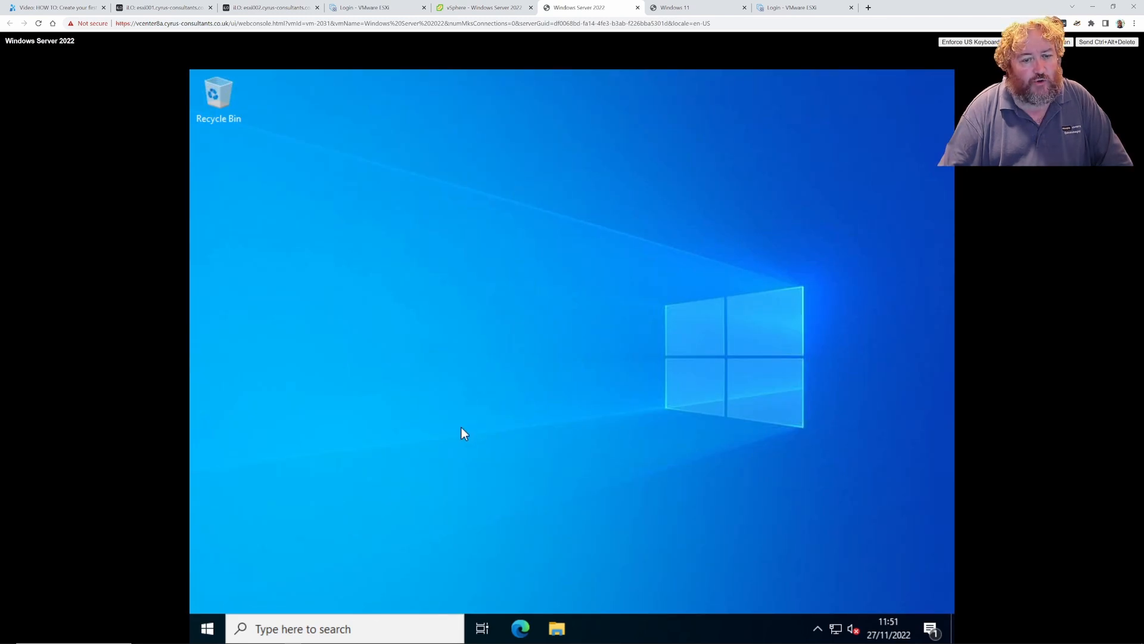